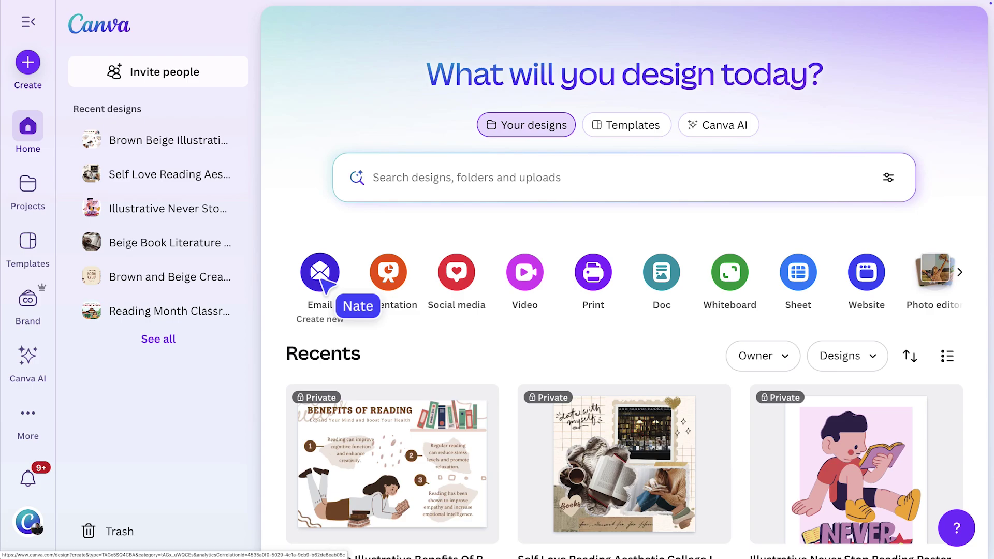
Browse the Email category of the template library.
click(32, 243)
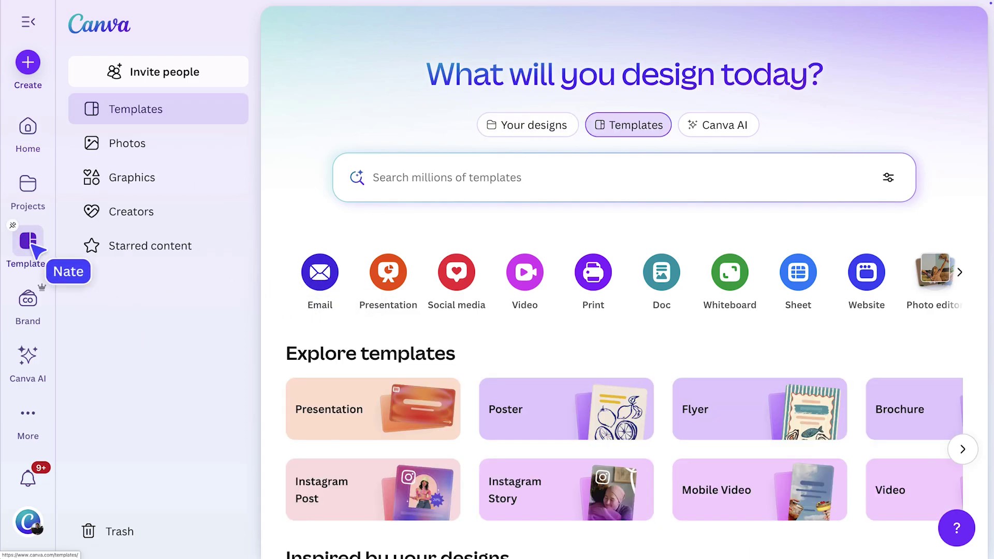
click(958, 453)
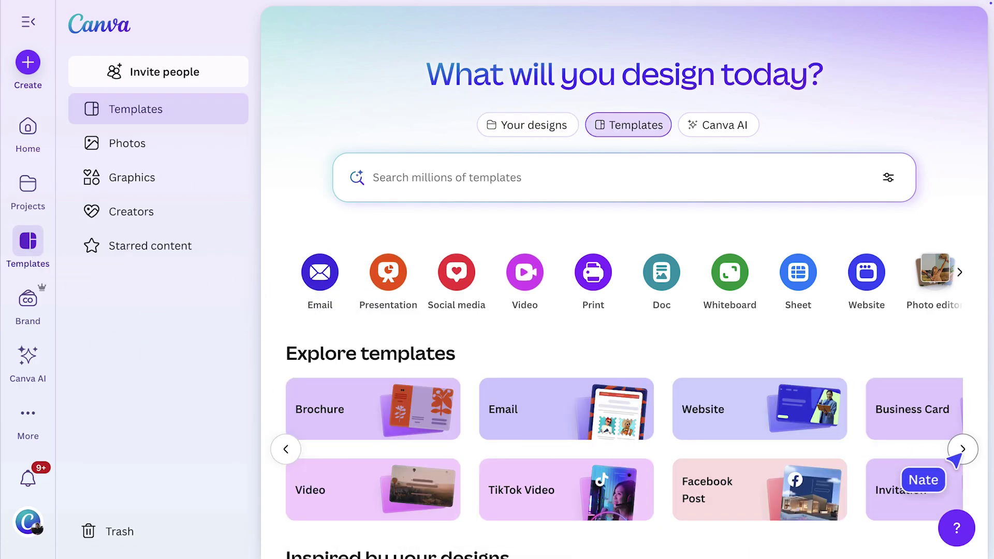
click(560, 417)
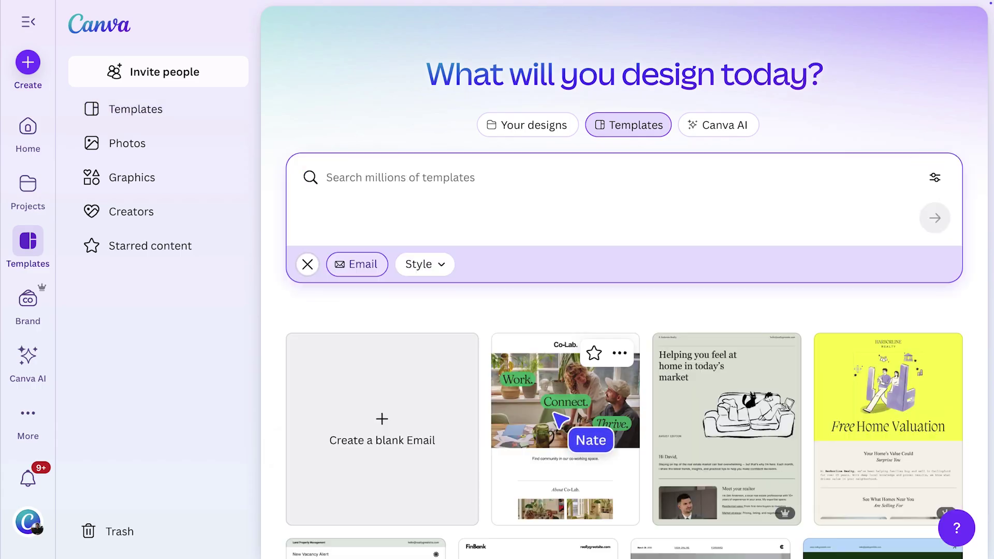
scroll(560, 417, down, 6)
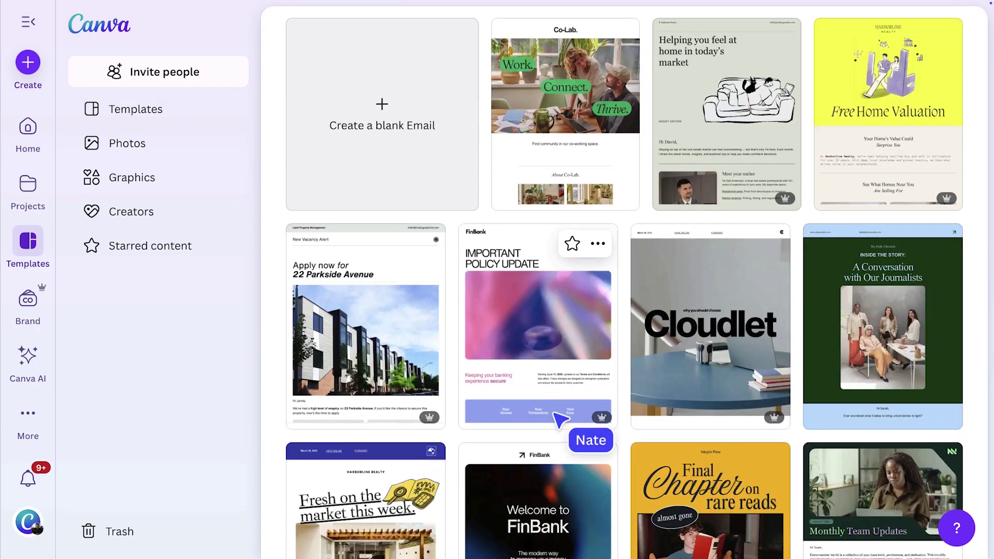
scroll(560, 417, down, 7)
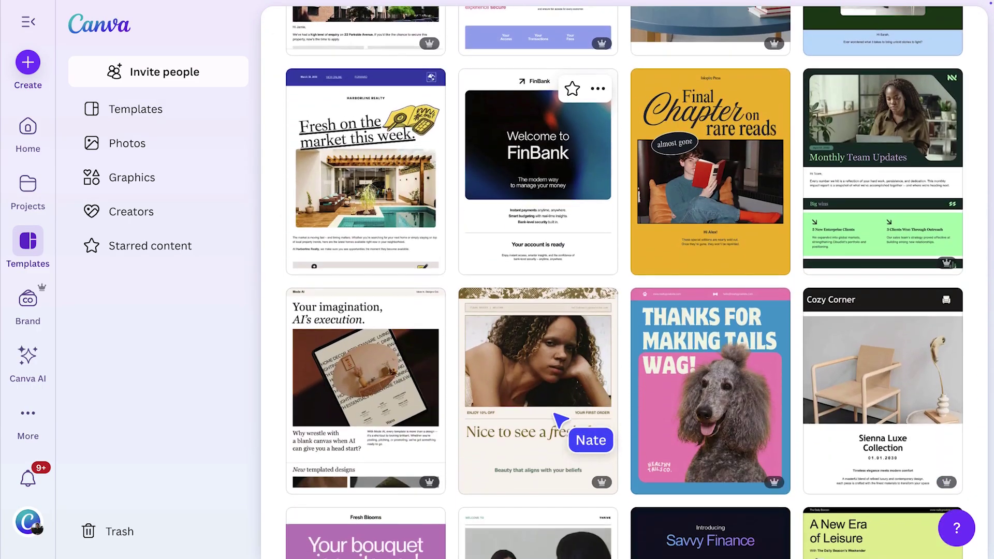
scroll(560, 417, down, 1)
scroll(560, 418, up, 14)
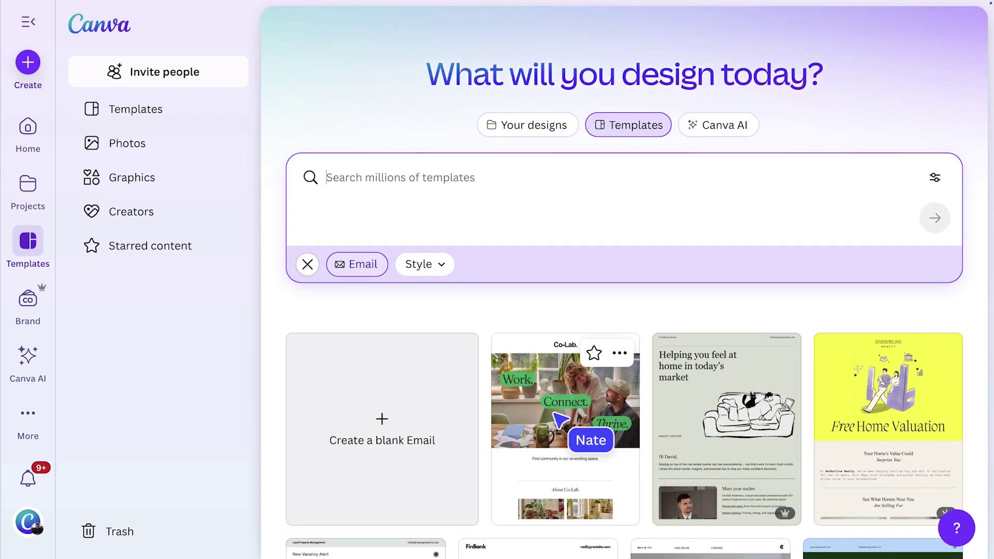
Filter by style and open the Final Chapter on rare reads template's details.
click(442, 268)
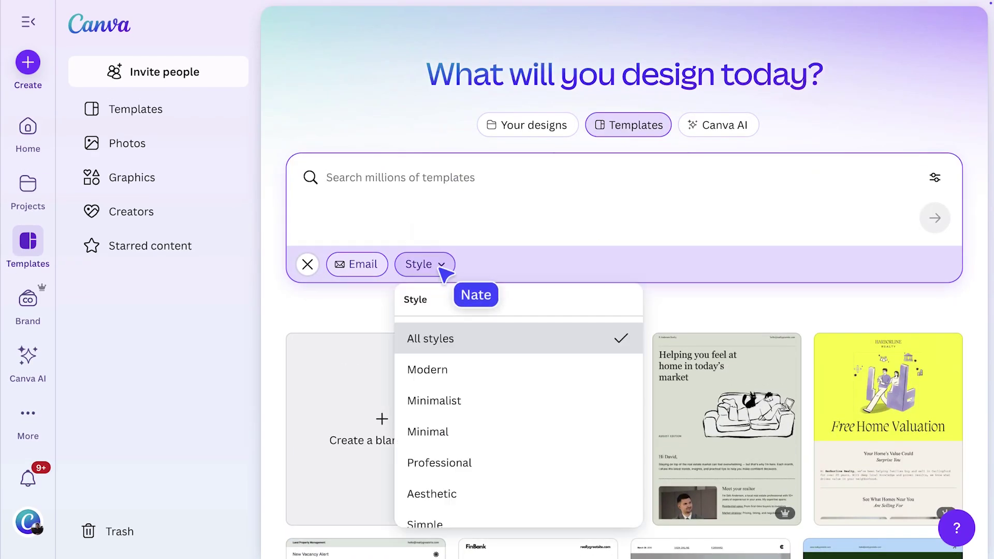
scroll(548, 385, down, 4)
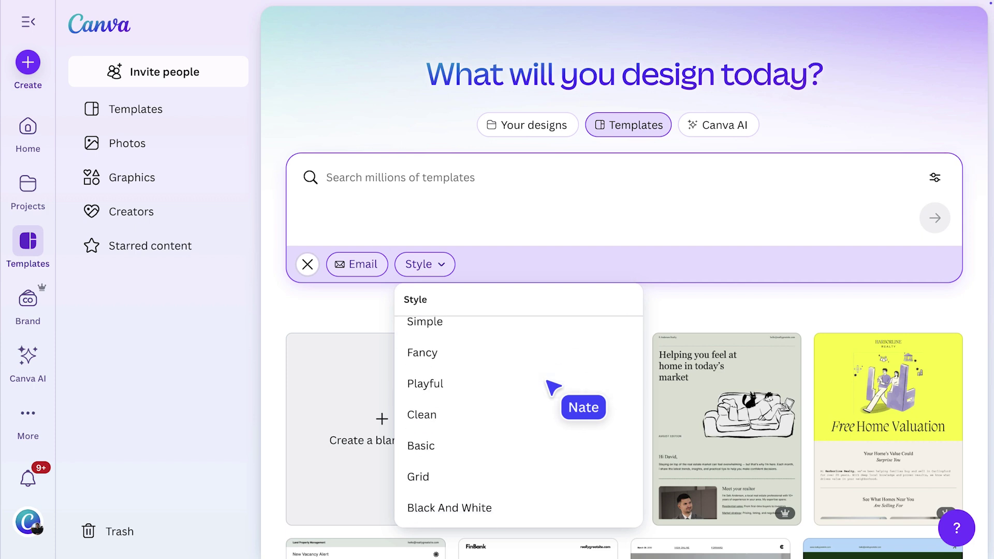
scroll(658, 417, down, 3)
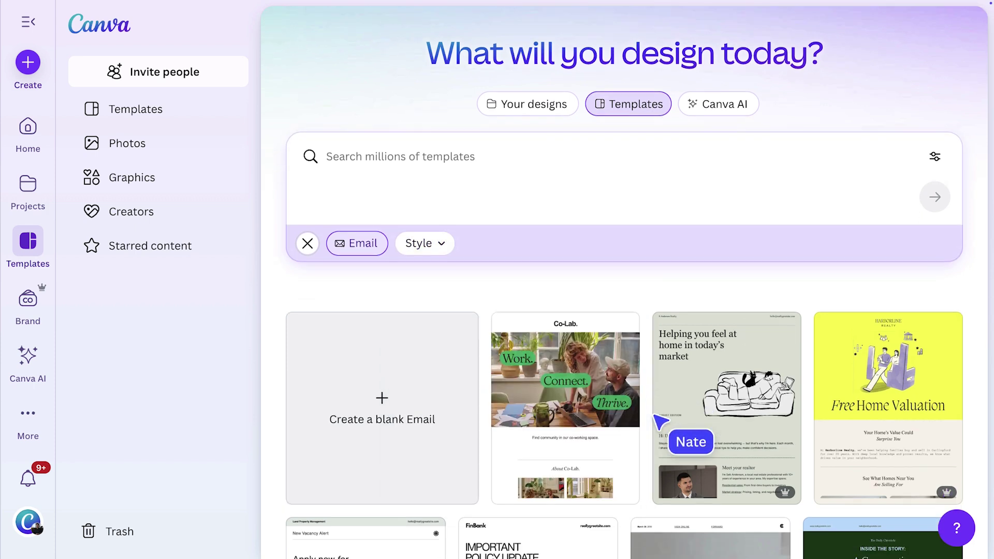
scroll(660, 422, down, 7)
scroll(660, 422, down, 3)
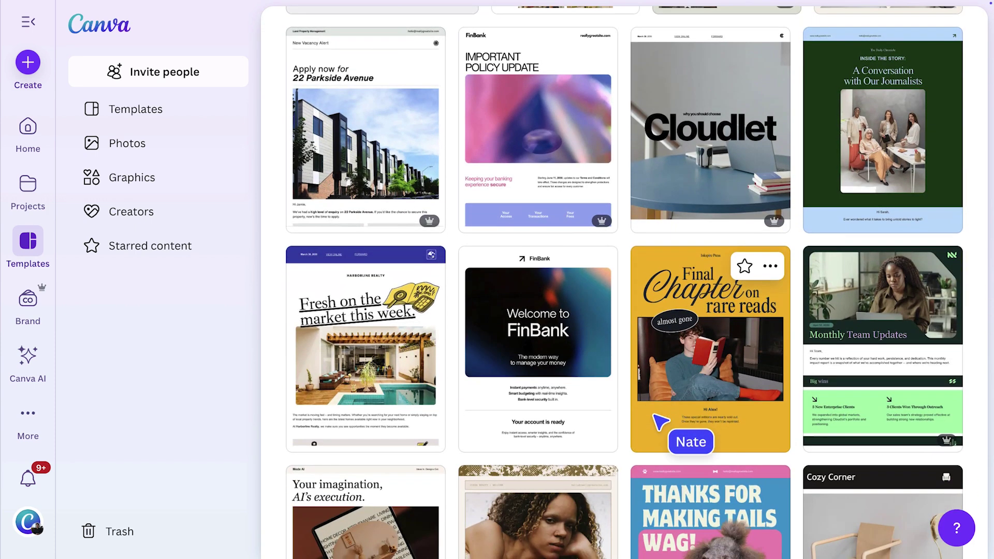
click(721, 375)
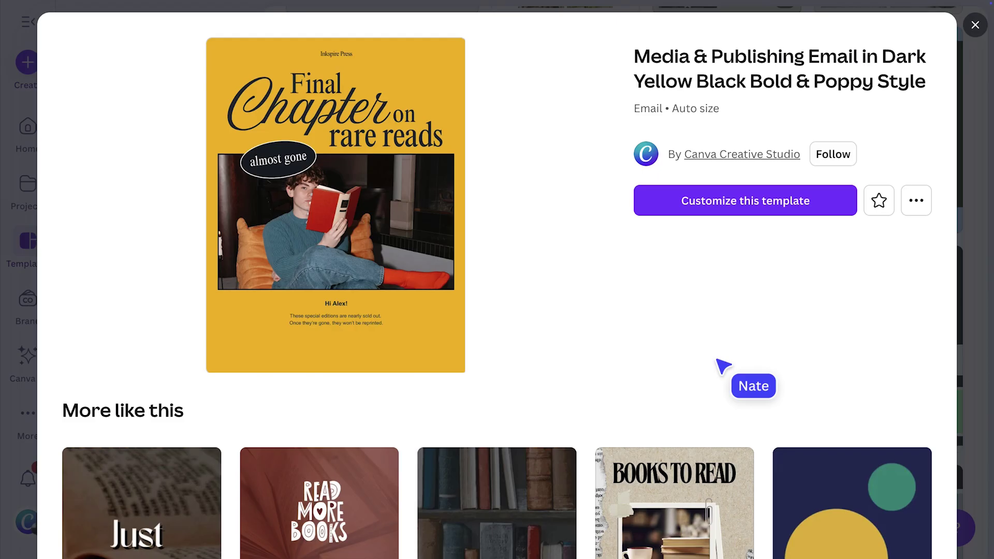
Customize the Final Chapter template as a new email design, restoring the Hi Alex! heading.
click(786, 202)
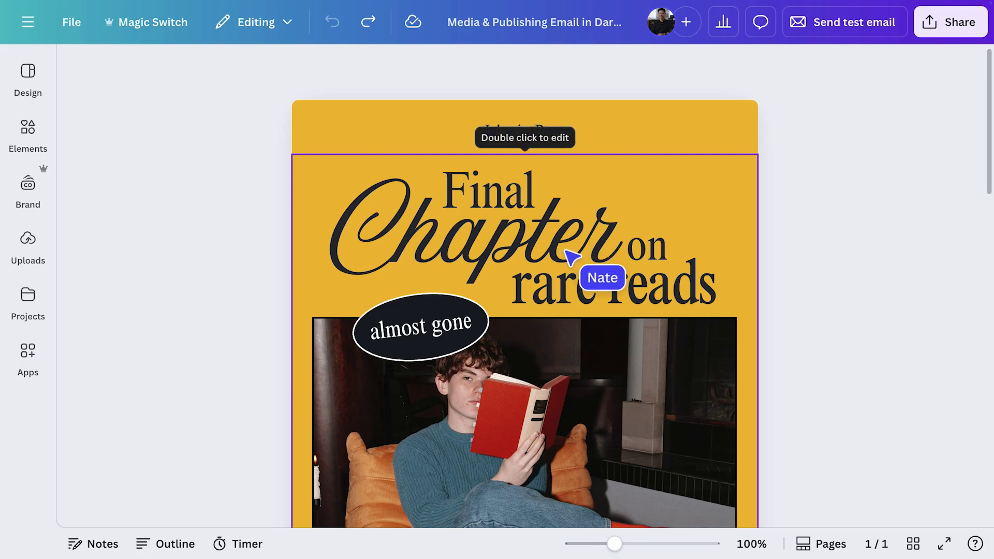
key(ctrl+y)
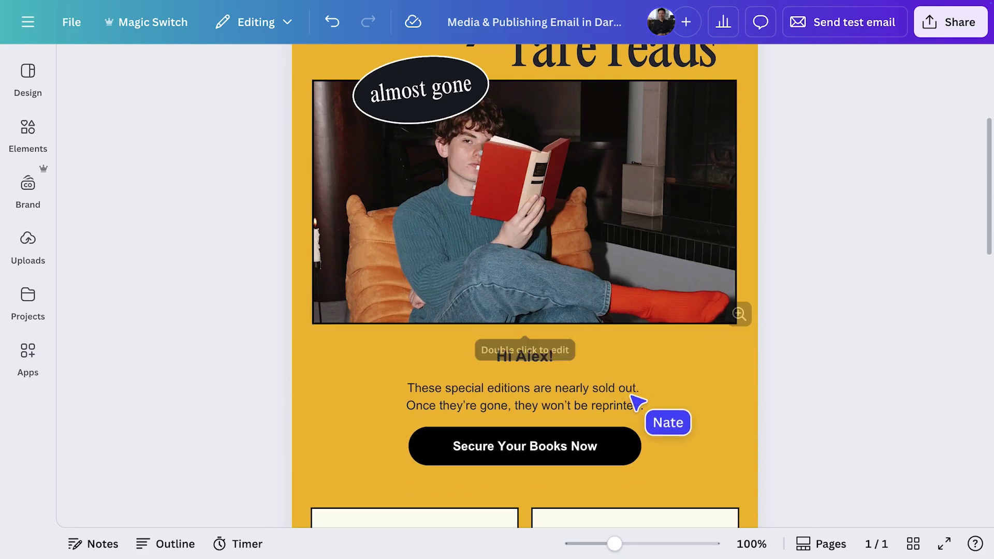
Highlight the greeting and body text, then deselect it and scroll through the email.
click(647, 408)
drag(647, 409, 501, 352)
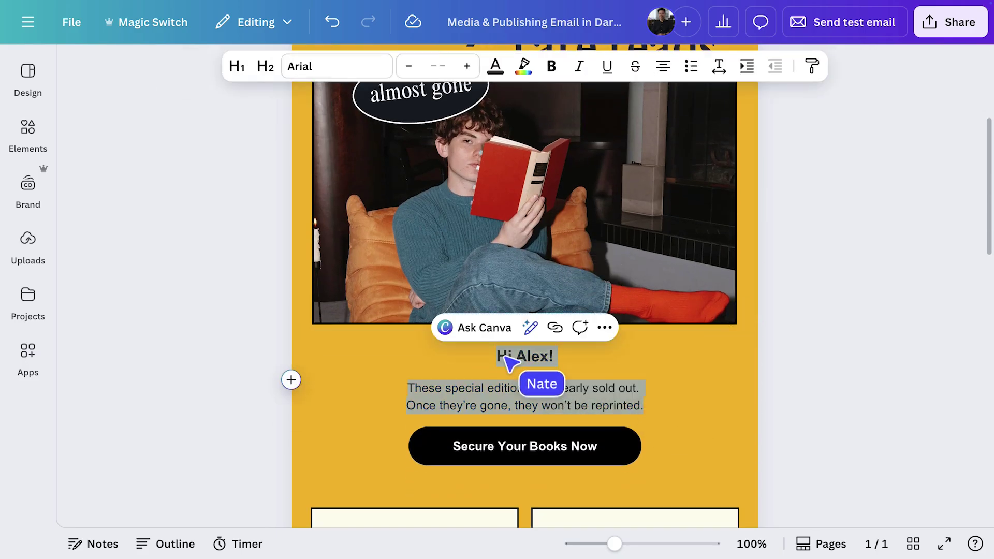
click(843, 361)
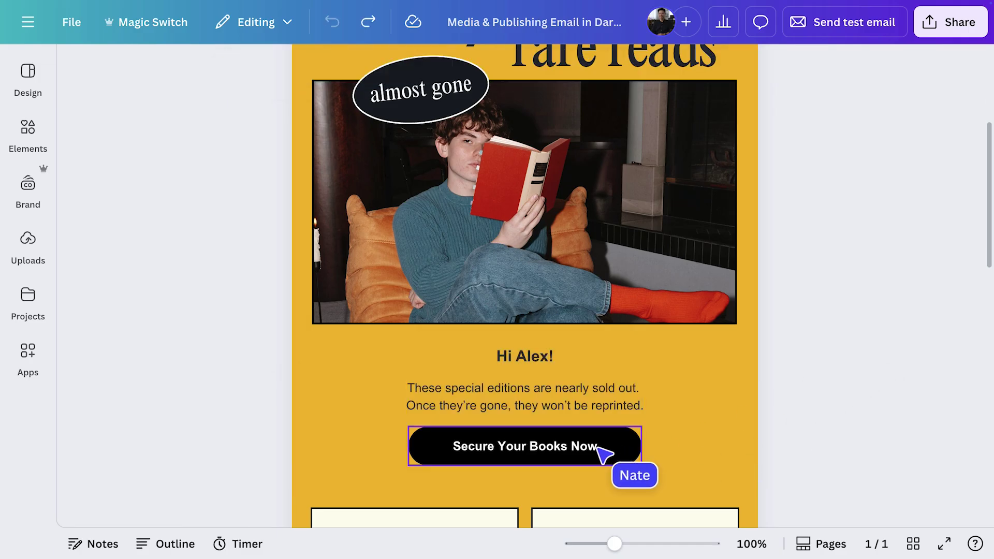
scroll(605, 460, down, 7)
scroll(604, 454, down, 12)
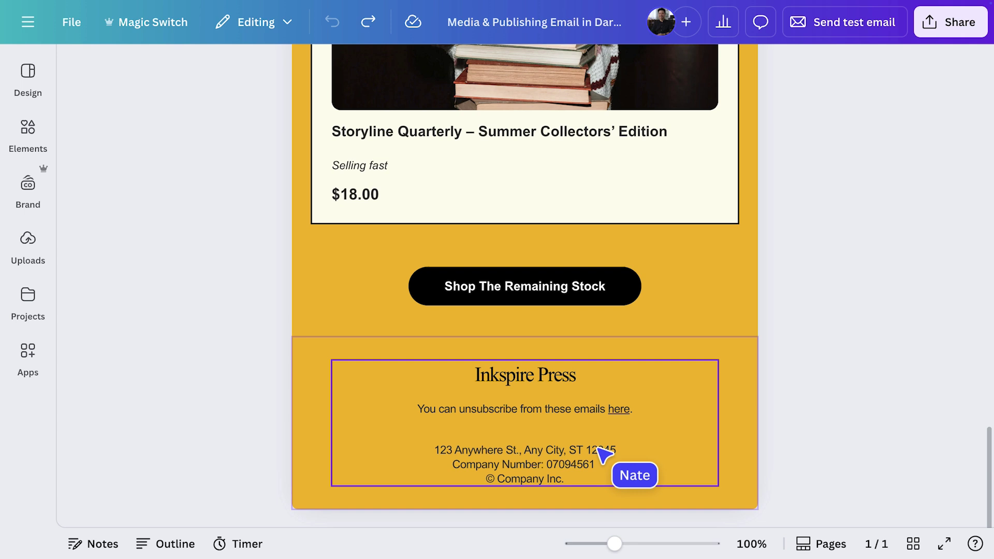
scroll(599, 449, up, 12)
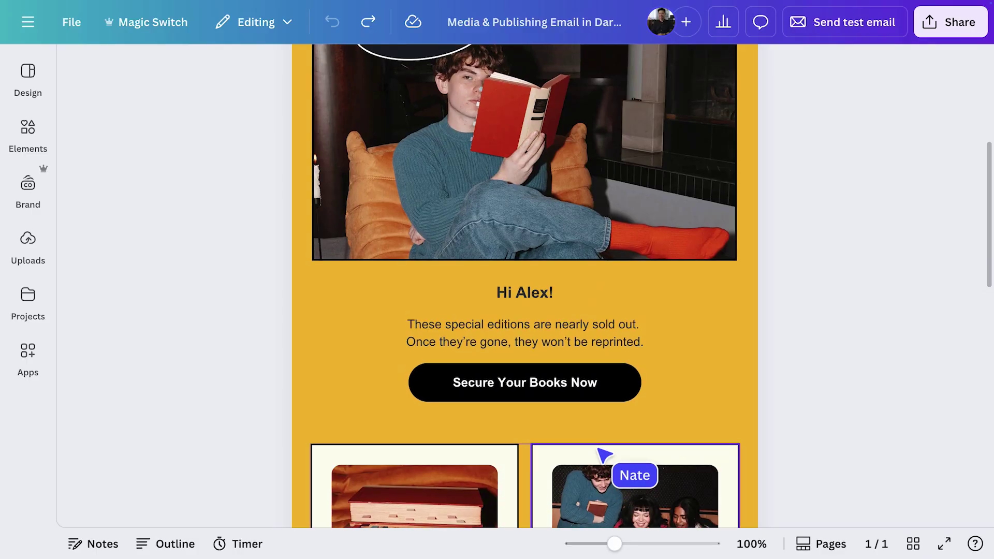
Insert a page break on the empty line below the Secure Your Books Now button.
click(543, 423)
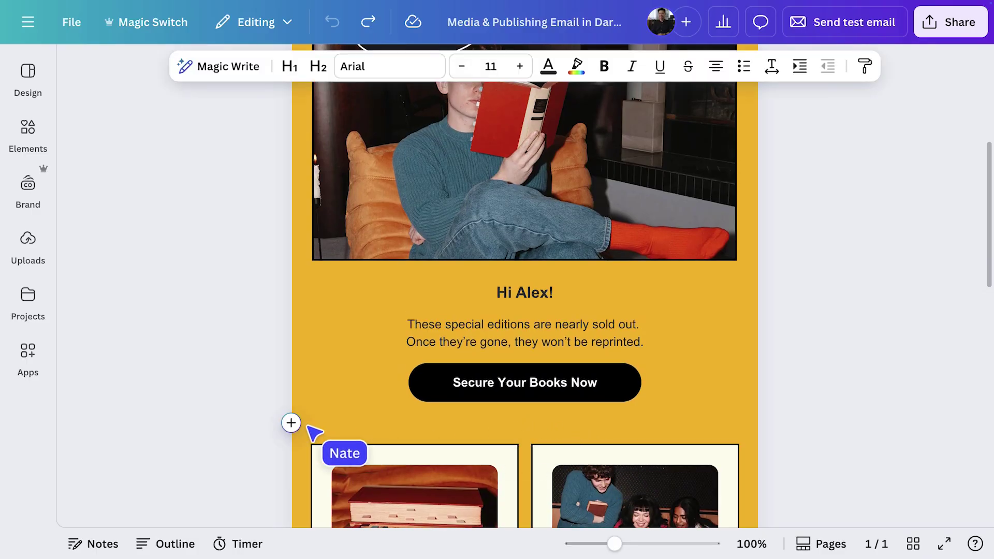
click(290, 422)
scroll(574, 393, down, 5)
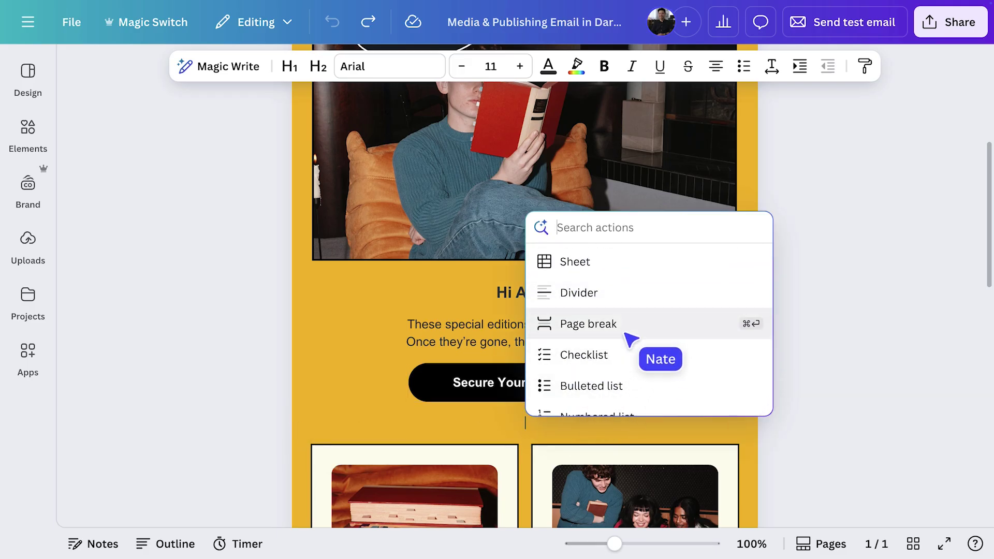
click(626, 333)
scroll(630, 339, down, 7)
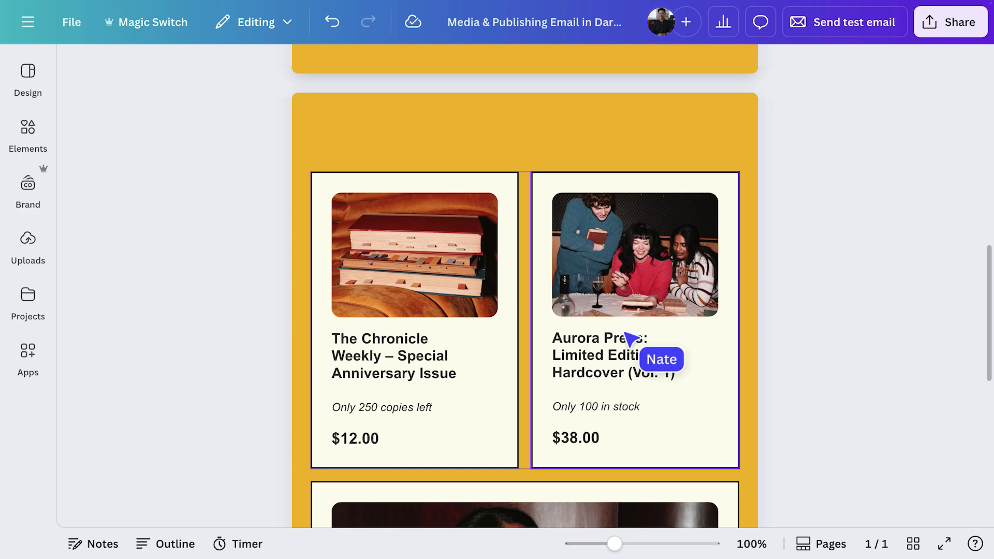
click(728, 289)
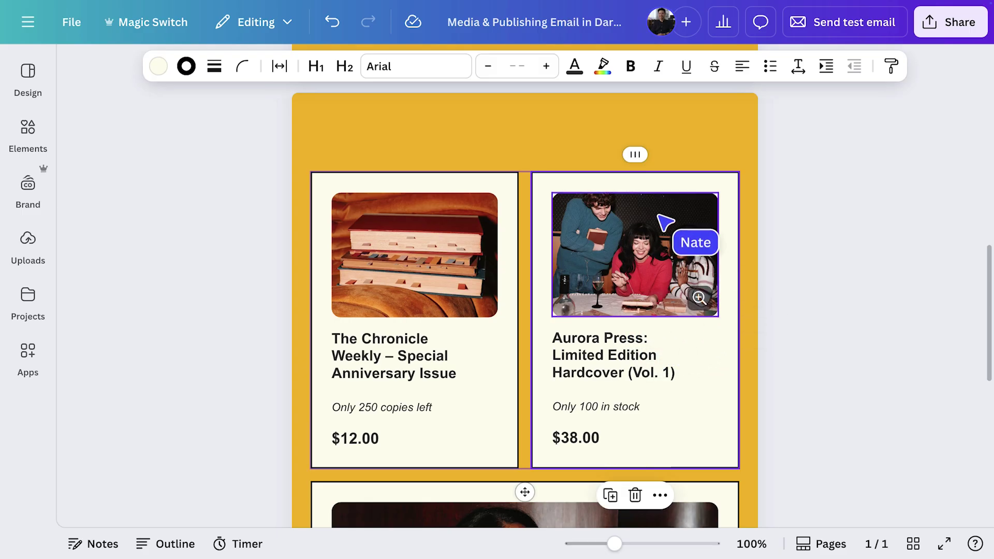
click(637, 158)
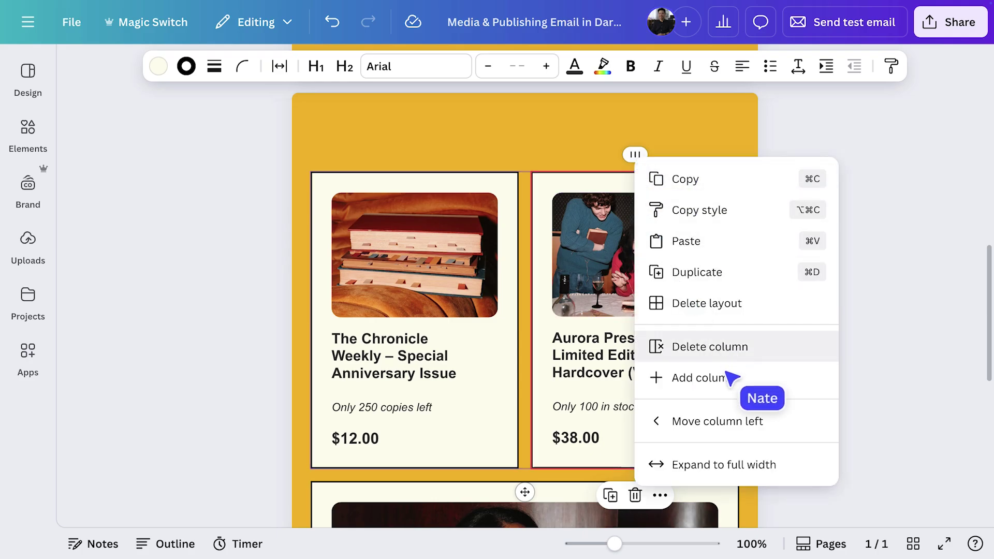
click(863, 356)
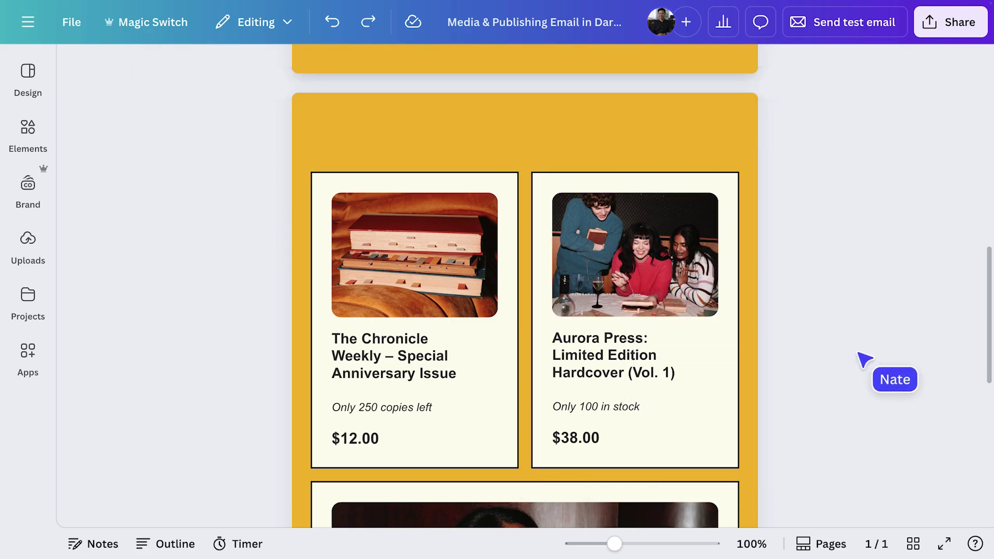
click(527, 183)
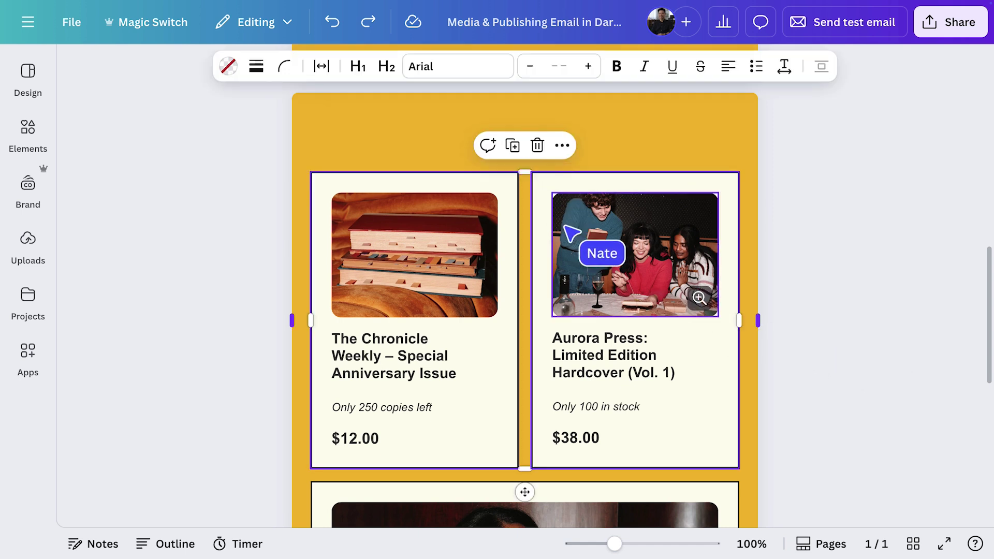
mouse_move(757, 321)
mouse_down()
mouse_move(721, 326)
mouse_move(757, 333)
mouse_up()
click(722, 346)
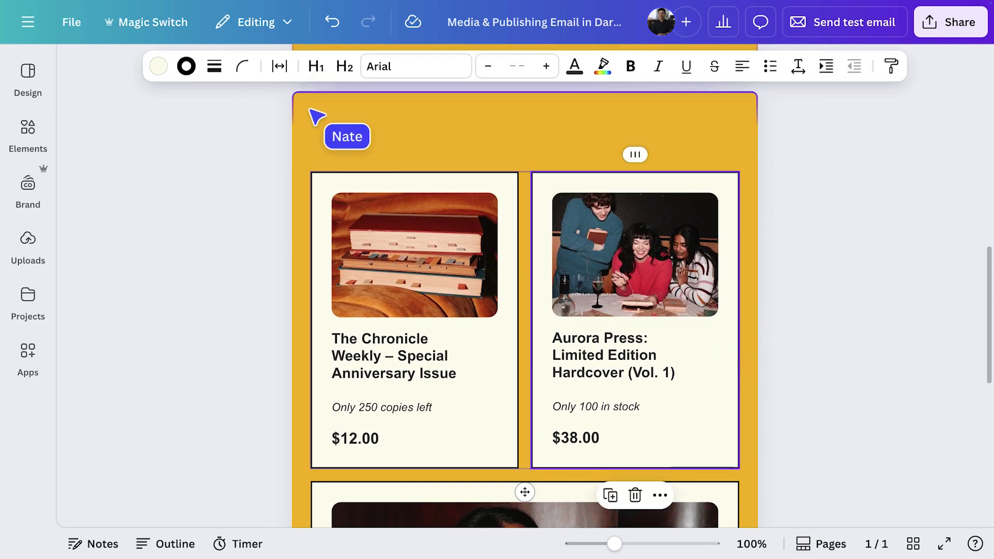
click(282, 73)
mouse_move(282, 132)
mouse_down()
mouse_move(310, 133)
mouse_move(244, 135)
mouse_move(276, 136)
mouse_up()
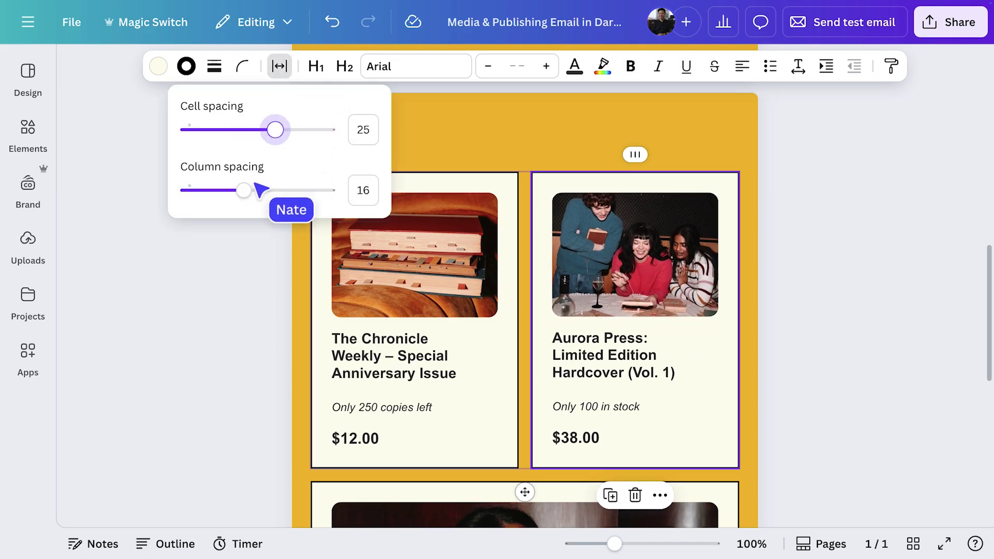
mouse_move(251, 189)
mouse_down()
mouse_move(280, 191)
mouse_move(228, 195)
mouse_move(247, 196)
mouse_up()
click(262, 284)
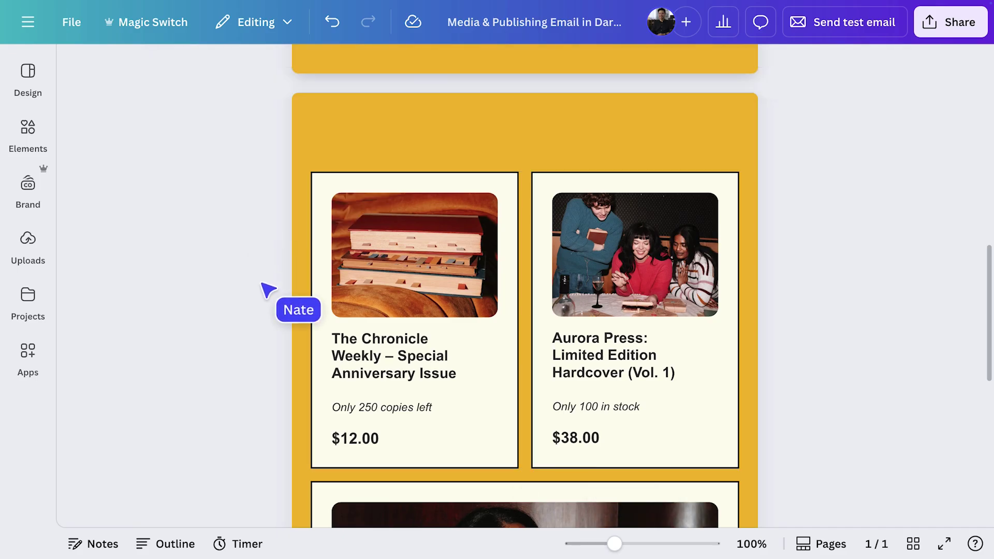
scroll(267, 290, up, 3)
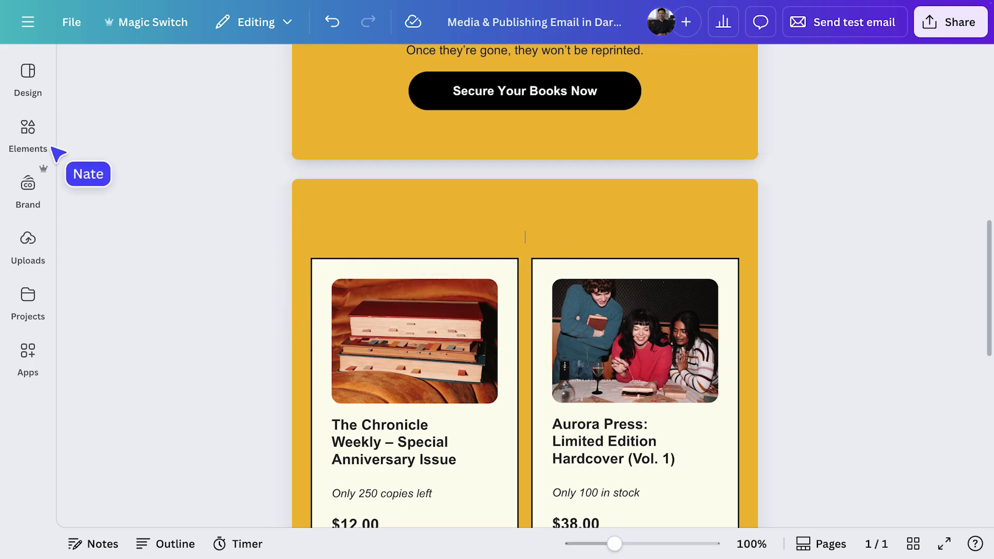
Add a pre-designed three-column block from Elements, then delete it again.
click(29, 130)
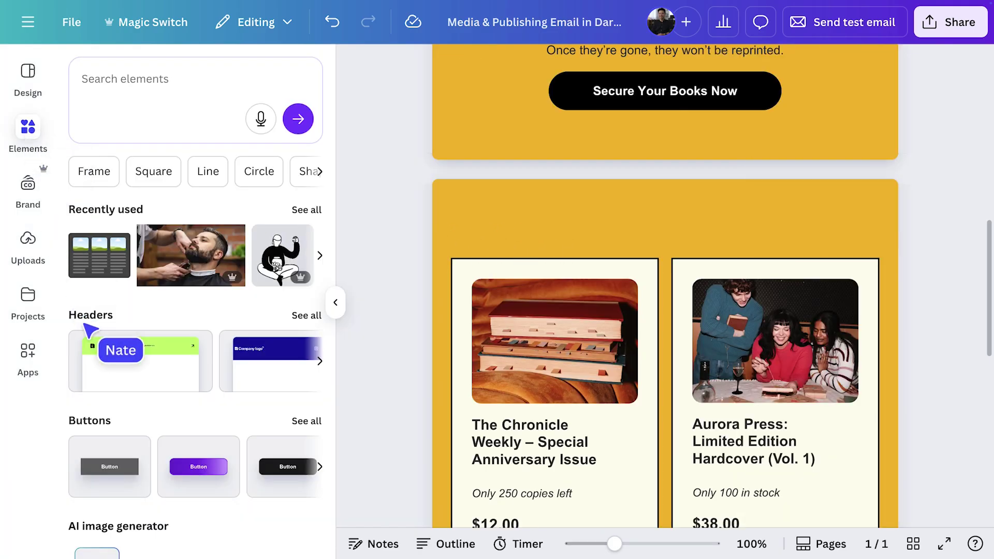
scroll(89, 326, down, 6)
scroll(89, 326, down, 5)
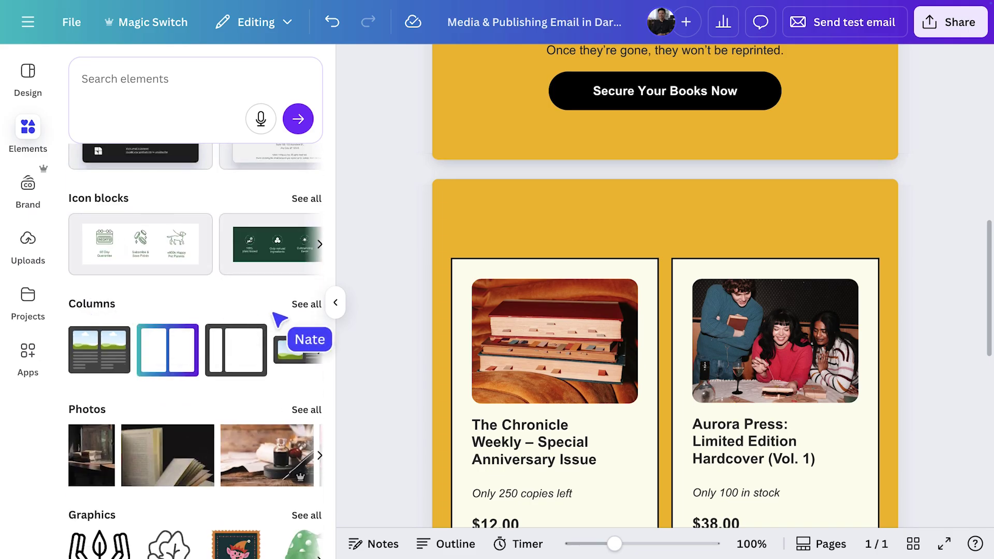
click(304, 306)
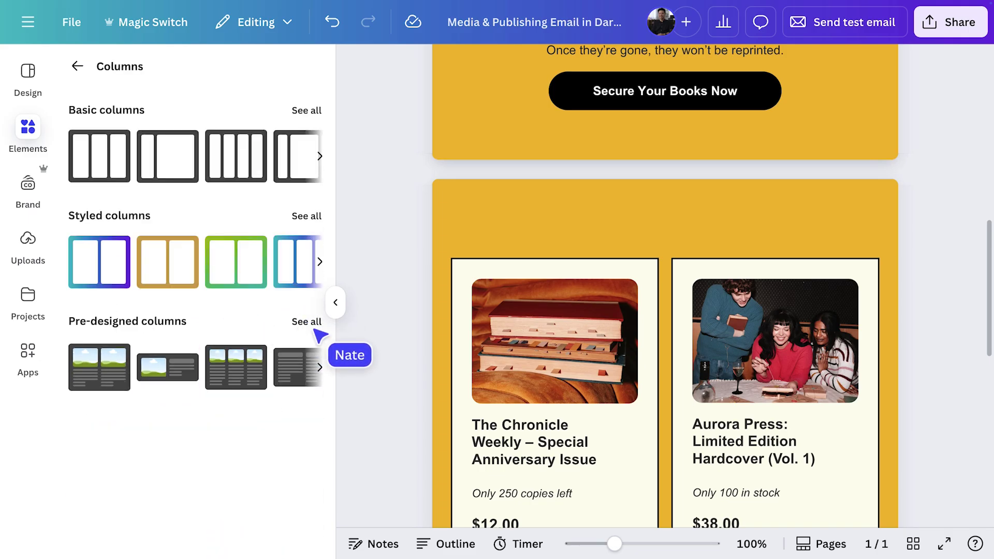
click(311, 324)
drag(302, 160, 665, 225)
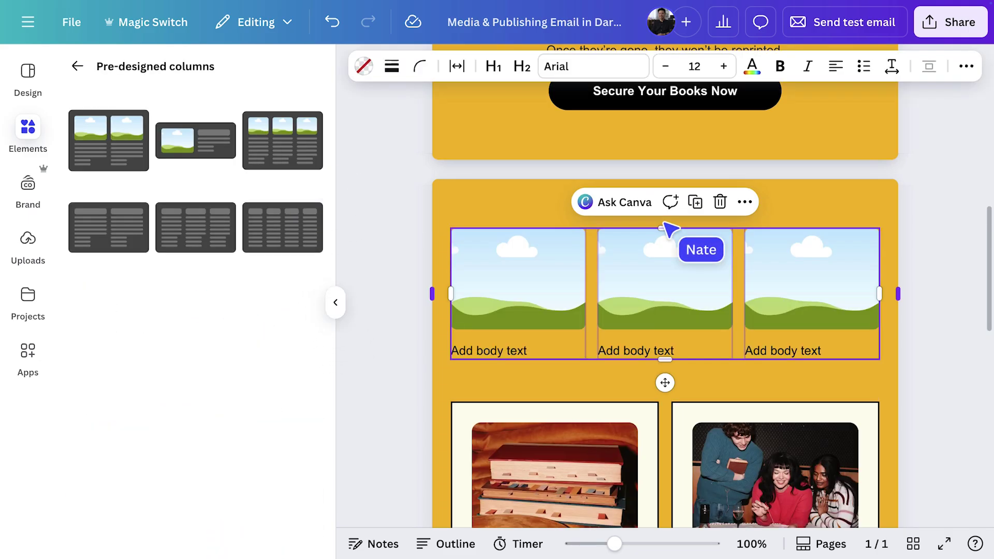
key(Delete)
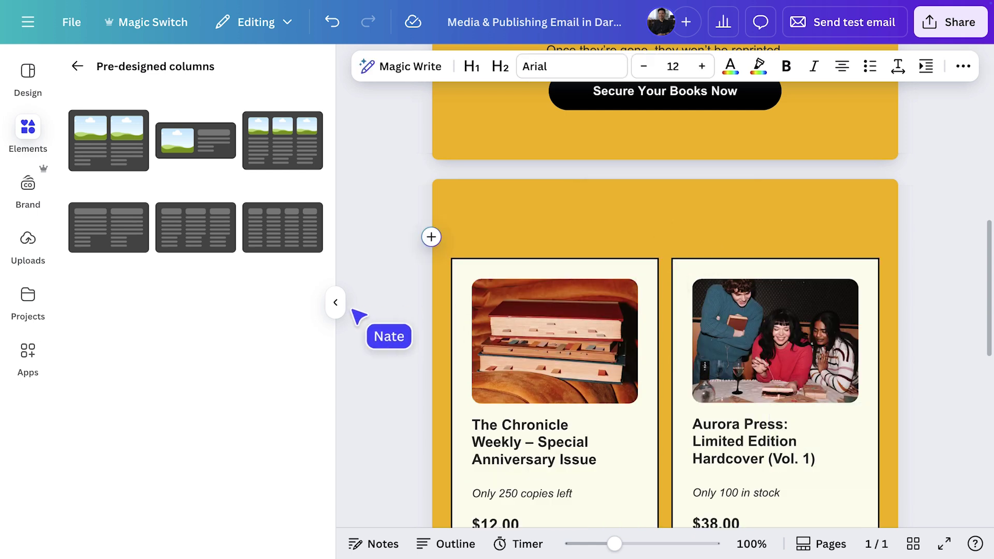
Set the header band background to the cream Primary brand colour.
click(336, 306)
scroll(212, 322, down, 10)
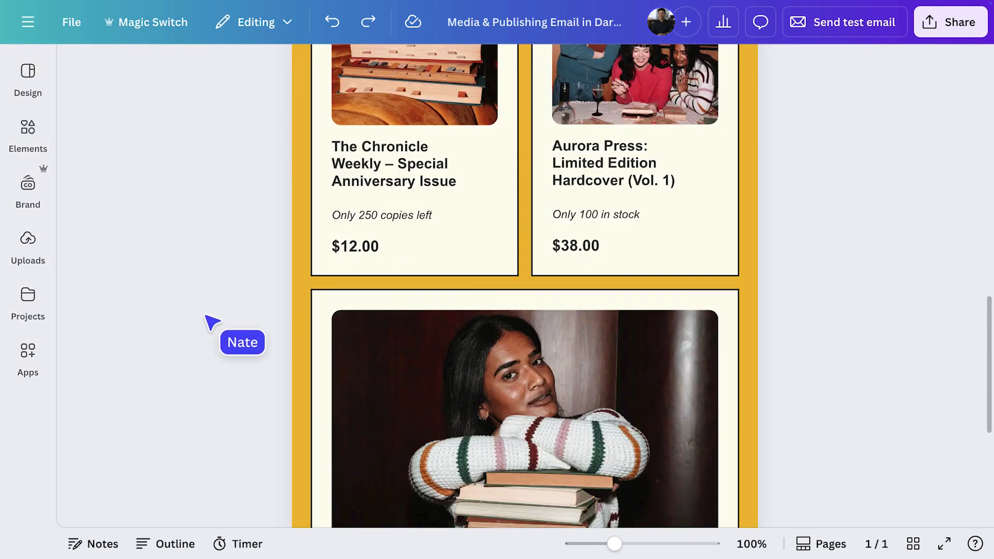
scroll(212, 322, down, 4)
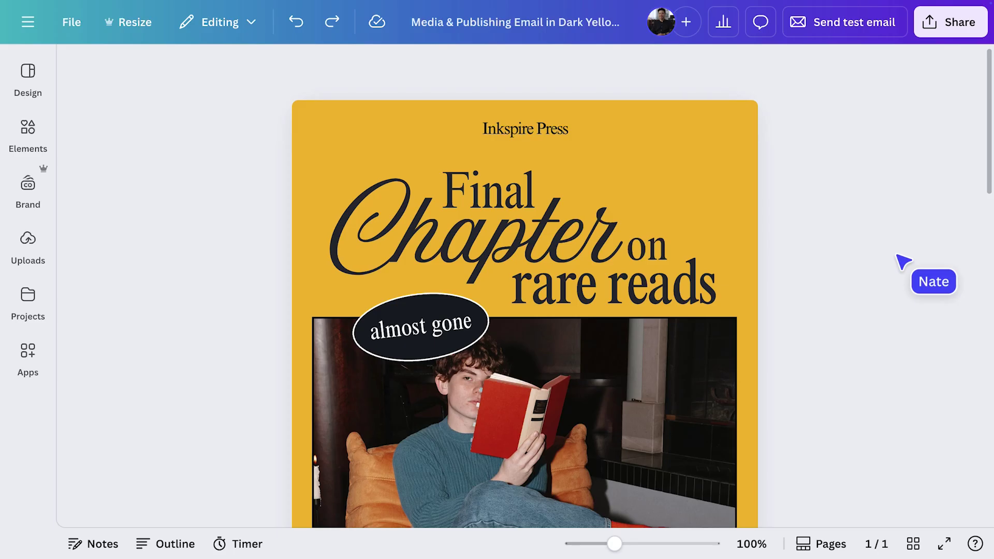
click(753, 123)
click(524, 67)
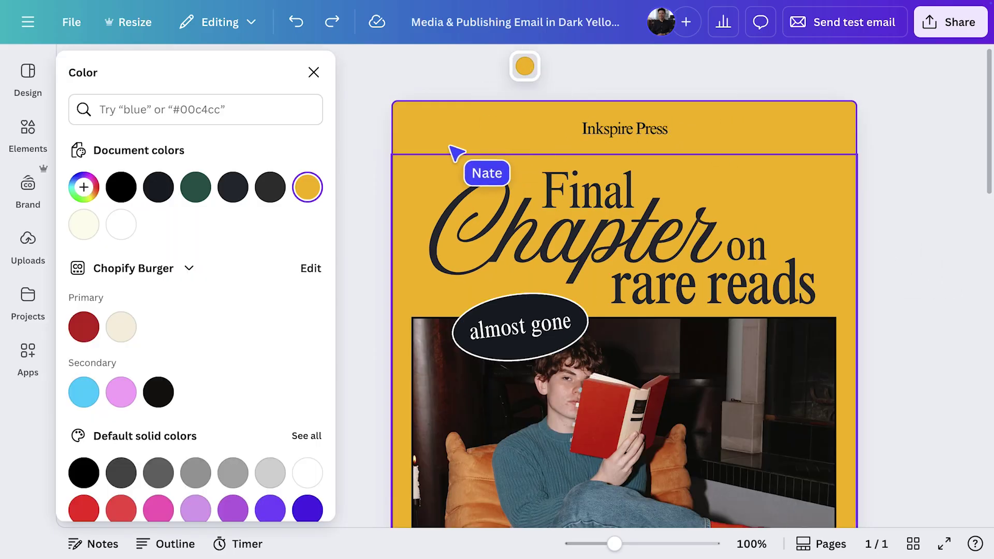
click(121, 327)
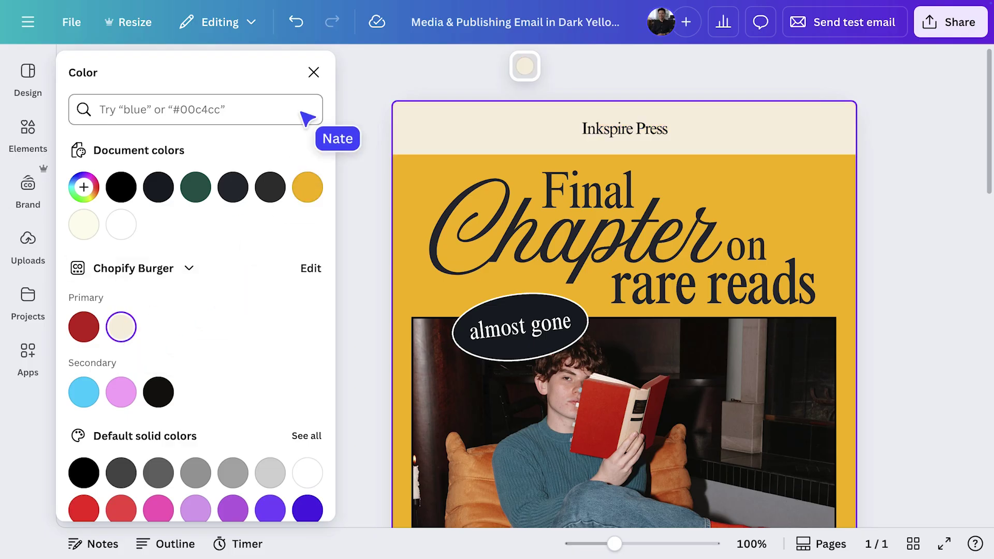
click(314, 73)
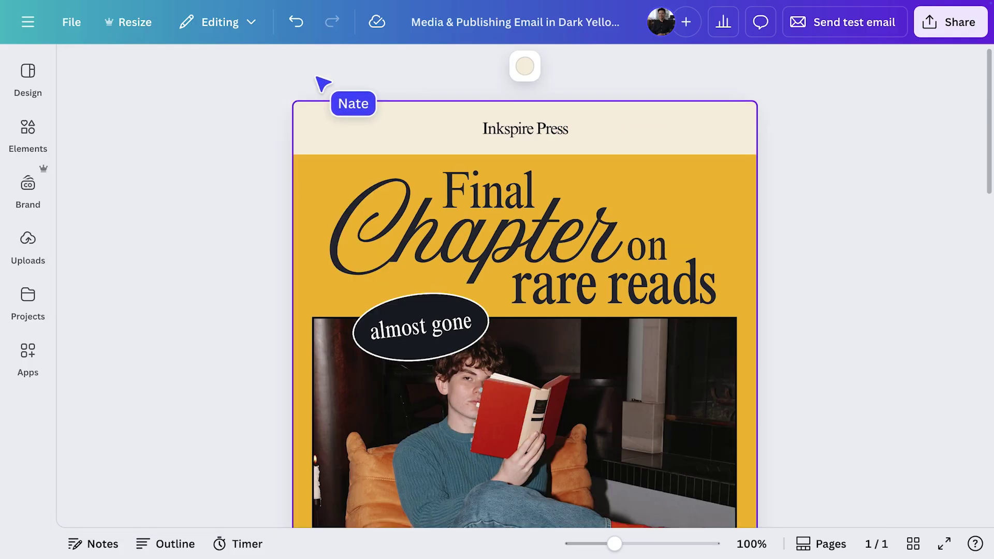
click(35, 133)
click(311, 317)
scroll(313, 324, down, 4)
scroll(314, 324, down, 8)
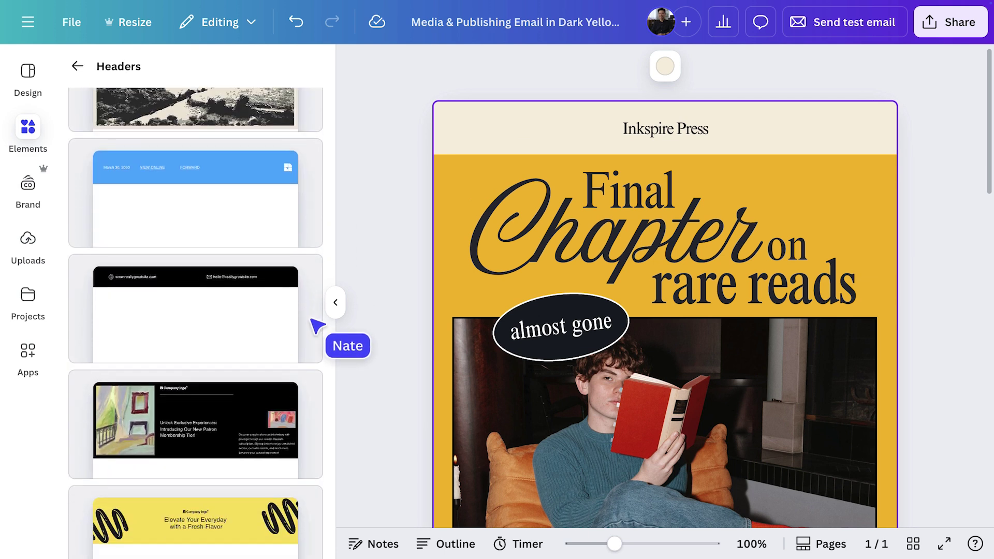
scroll(316, 325, down, 2)
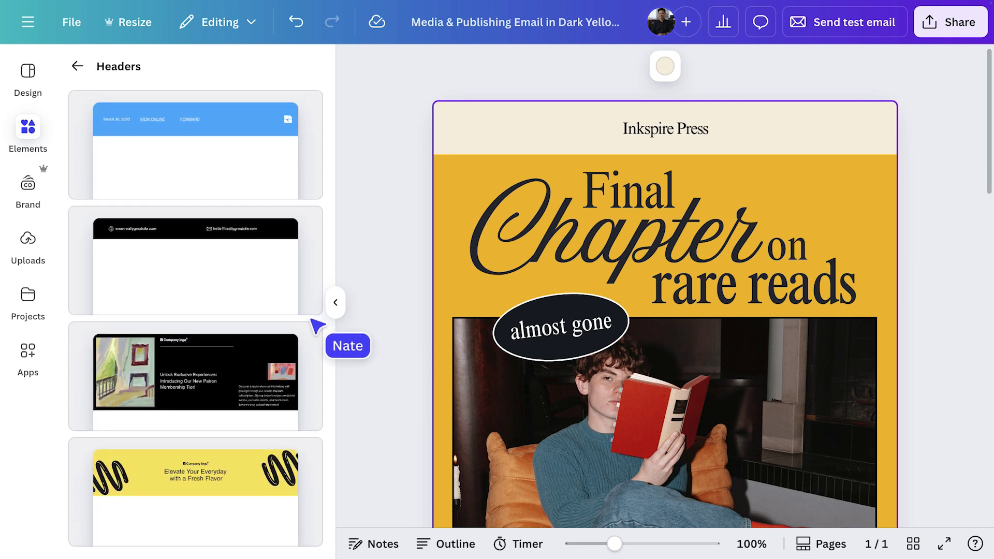
click(337, 303)
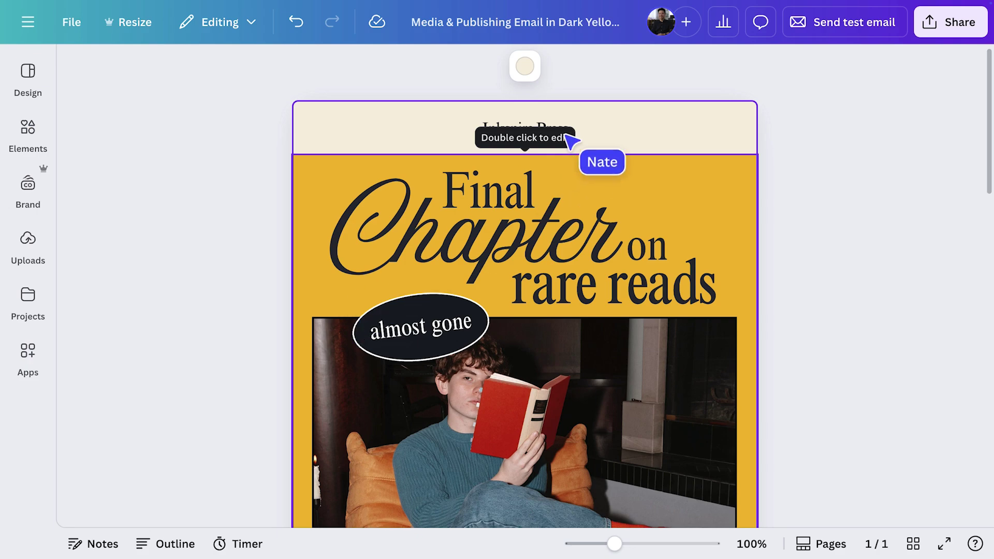
Replace the Inkspire Press header text with the Chopify Burger brand logo.
double_click(492, 136)
key(Delete)
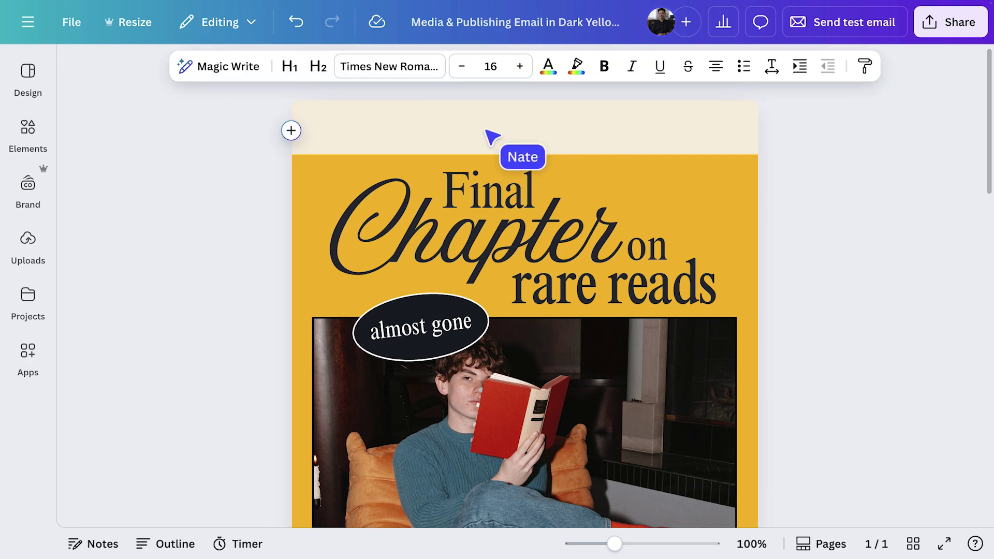
click(33, 191)
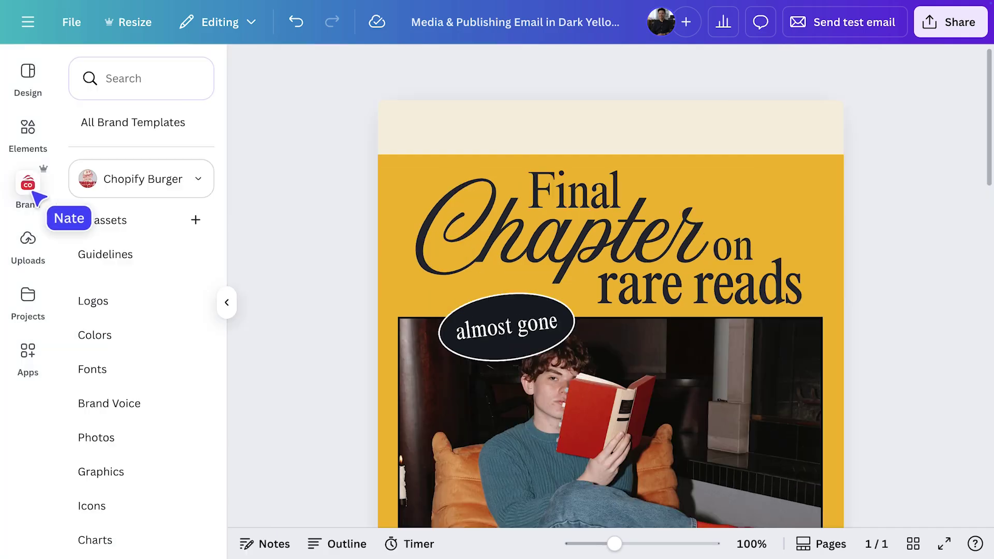
click(93, 301)
drag(433, 249, 685, 139)
click(493, 303)
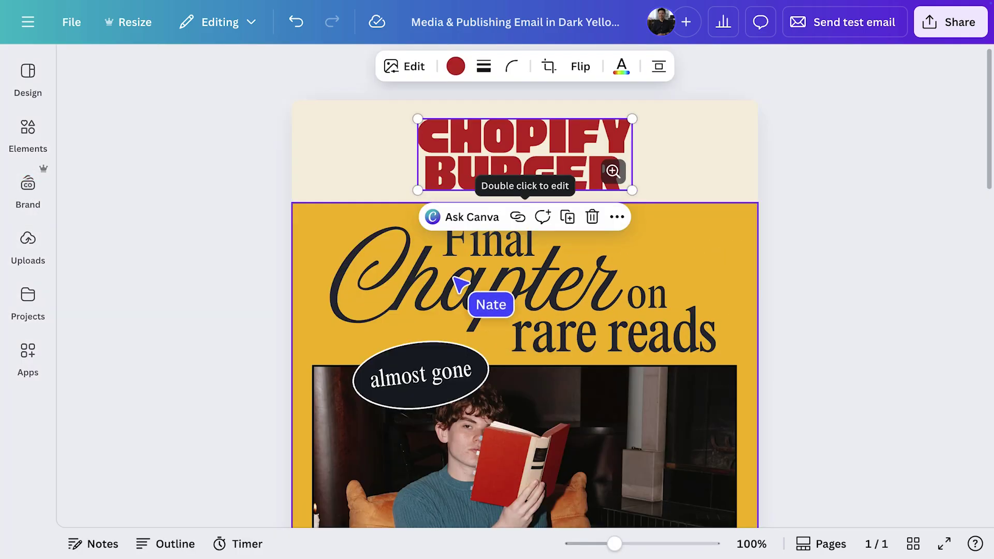
Shrink the logo and centre it in the header using Align.
drag(419, 196, 461, 173)
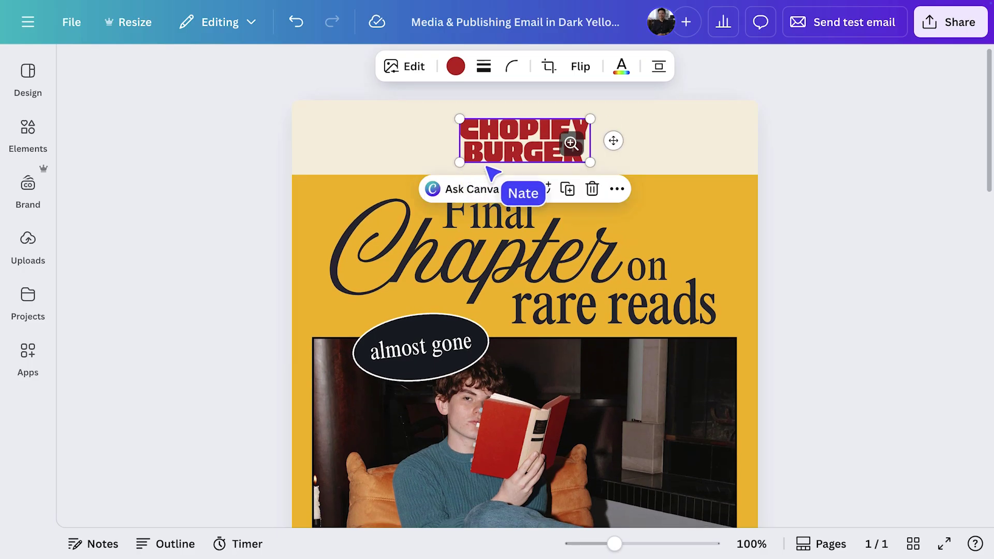
click(659, 67)
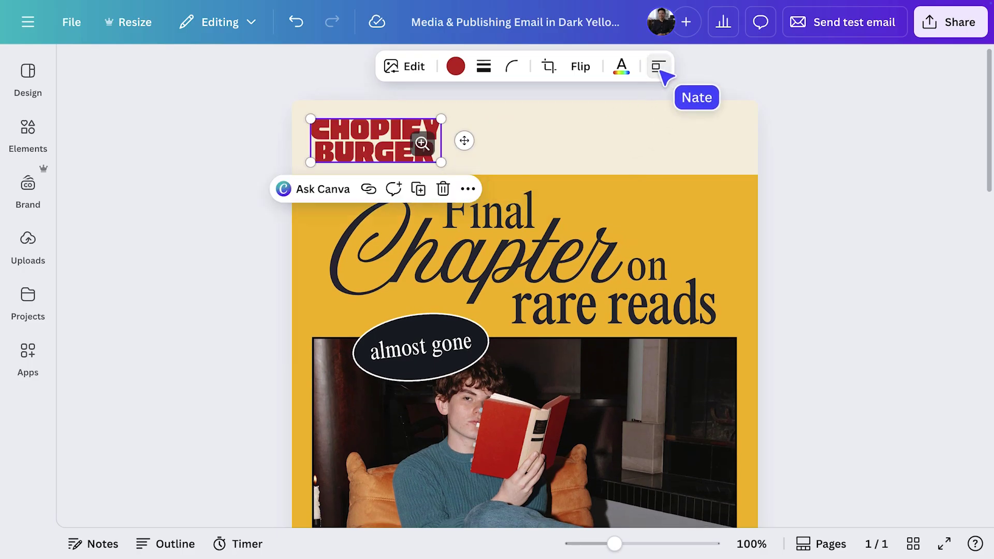
click(659, 67)
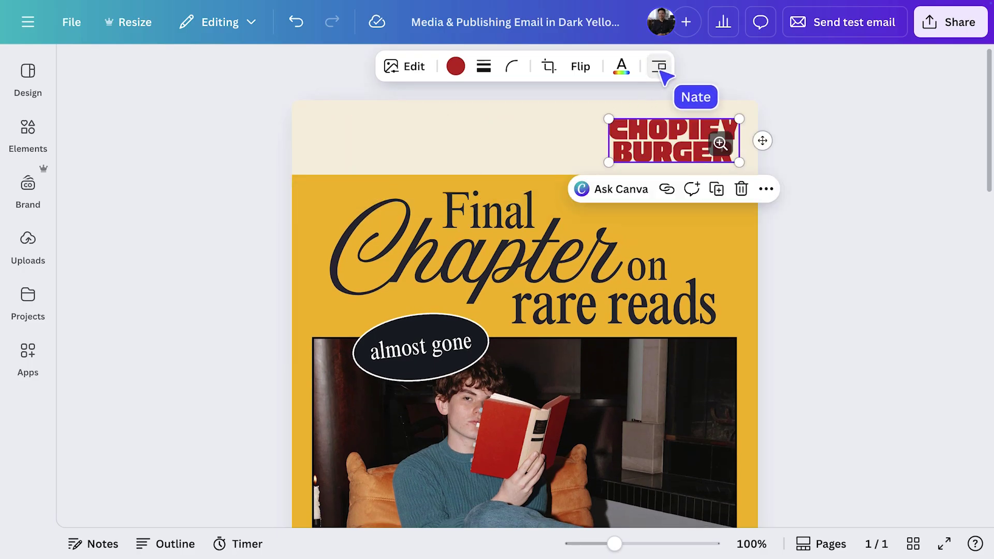
click(658, 67)
Change the greeting and intro paragraph font from Arial to Verdana.
click(792, 243)
scroll(792, 242, down, 5)
scroll(789, 238, down, 3)
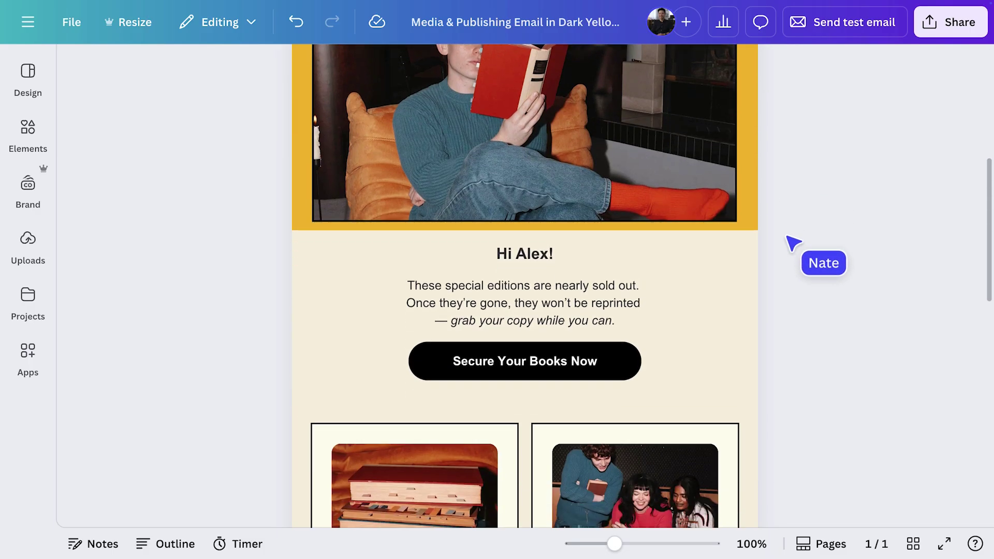
drag(630, 325, 484, 250)
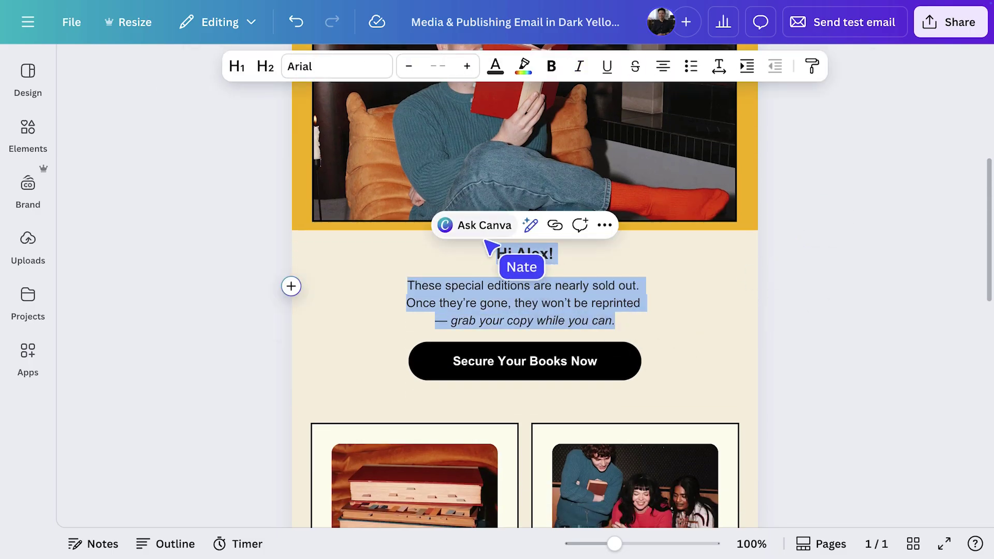
click(385, 73)
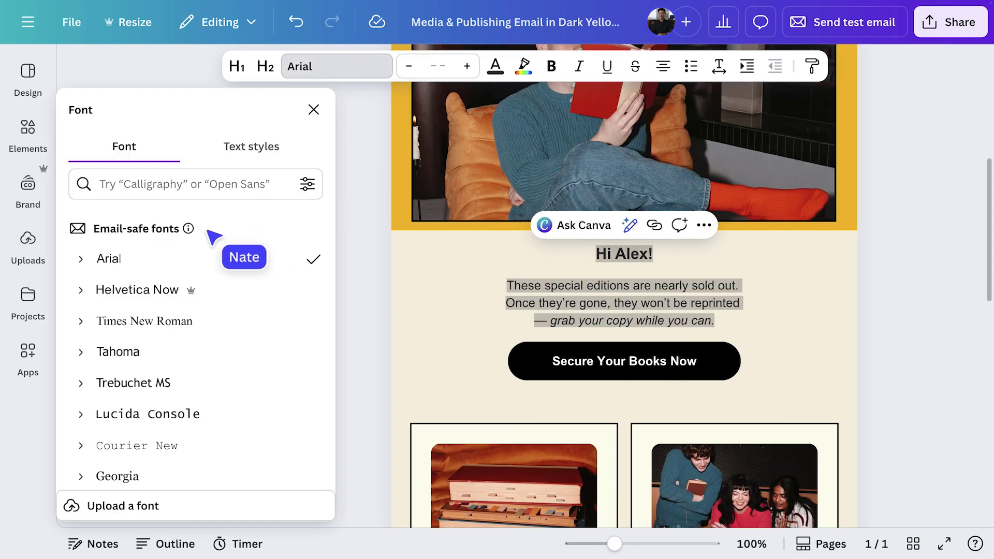
scroll(213, 235, down, 2)
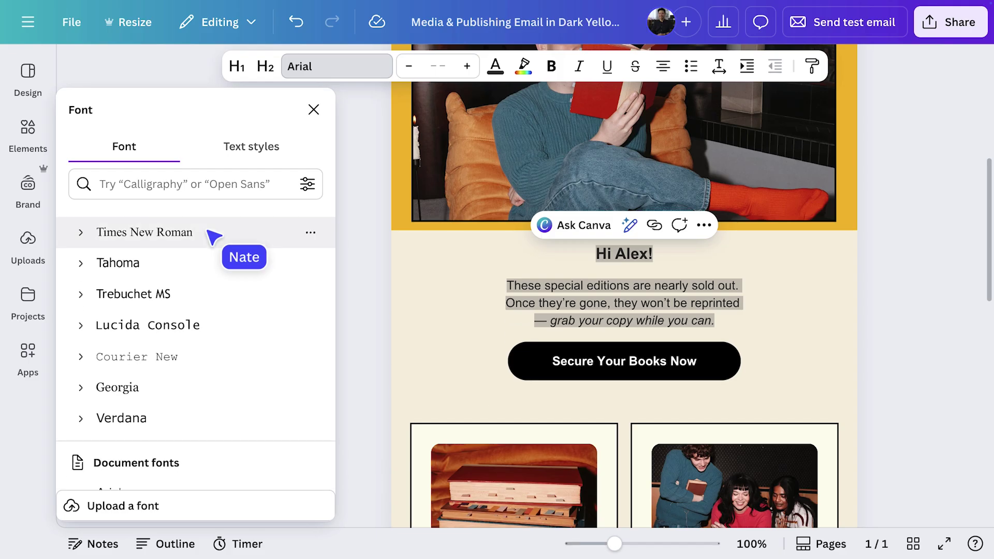
click(132, 414)
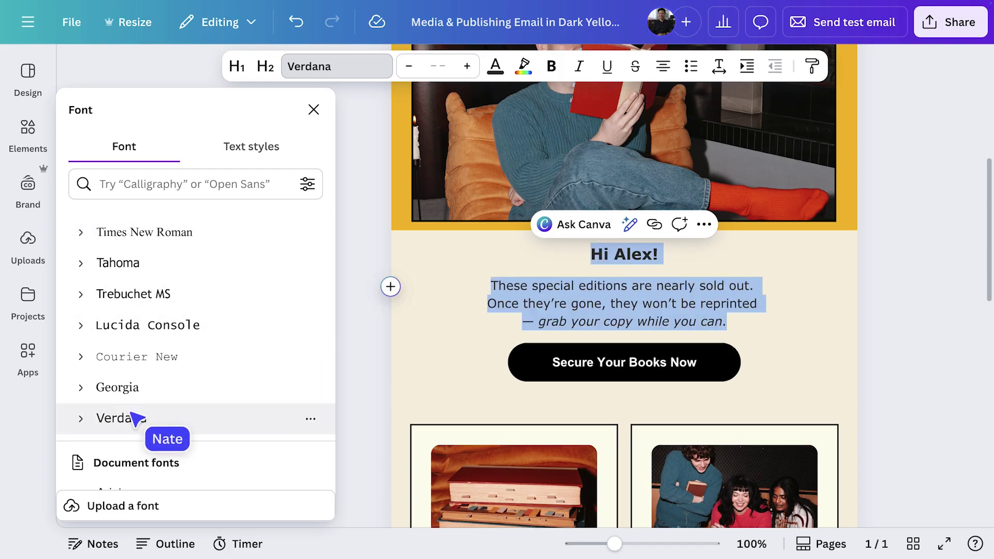
click(495, 68)
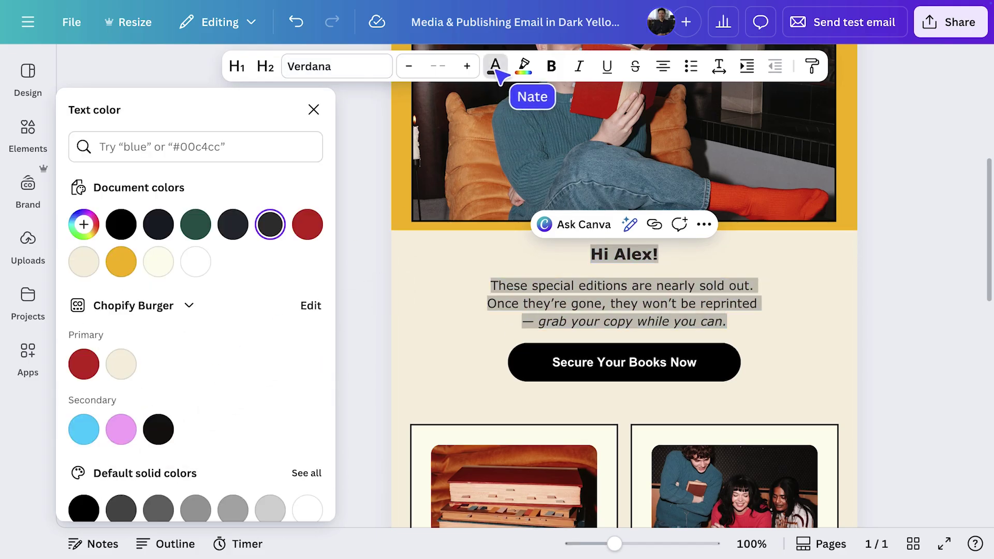
Make the greeting brand red and retype the heading as 'Get it while it's hot'.
click(87, 365)
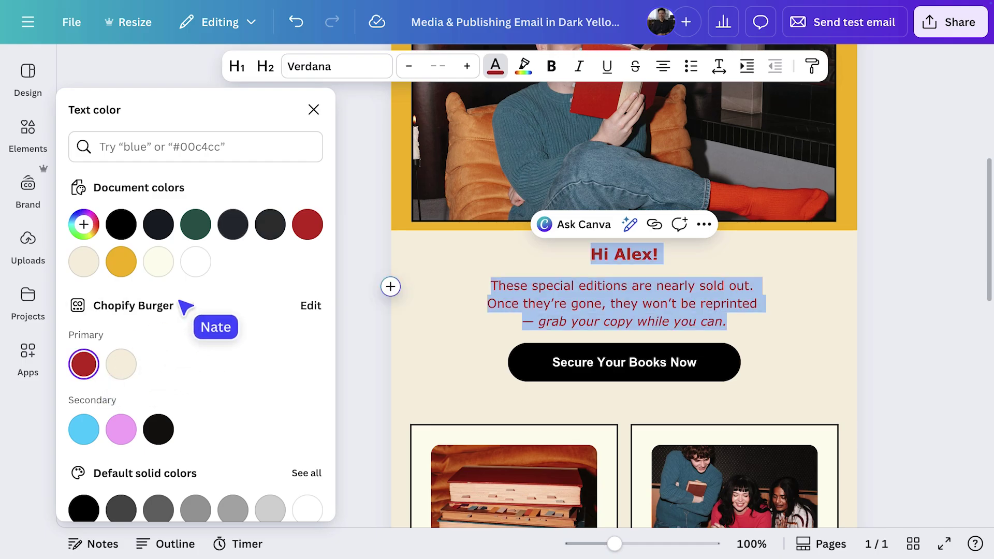
click(313, 110)
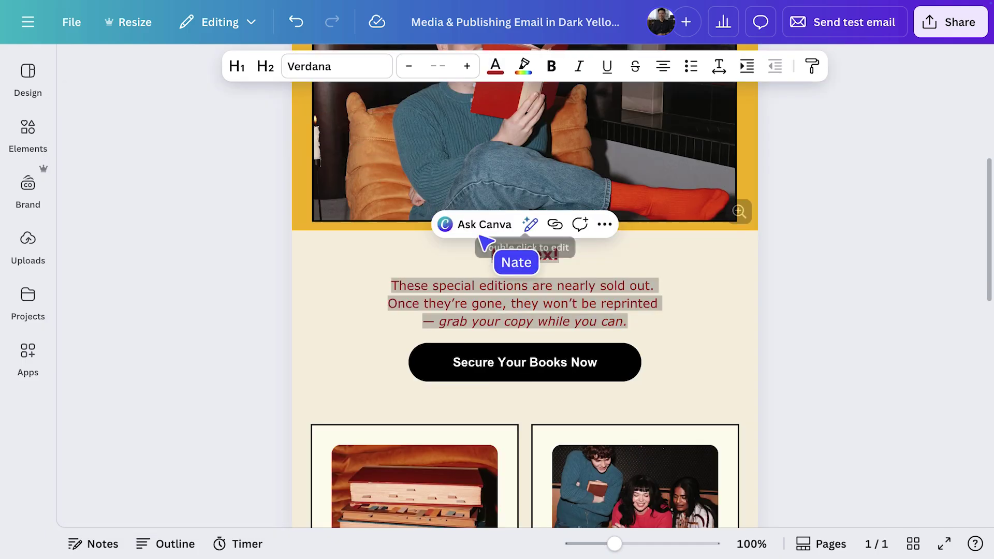
click(549, 252)
drag(548, 252, 496, 253)
text(Get it while it’s hot)
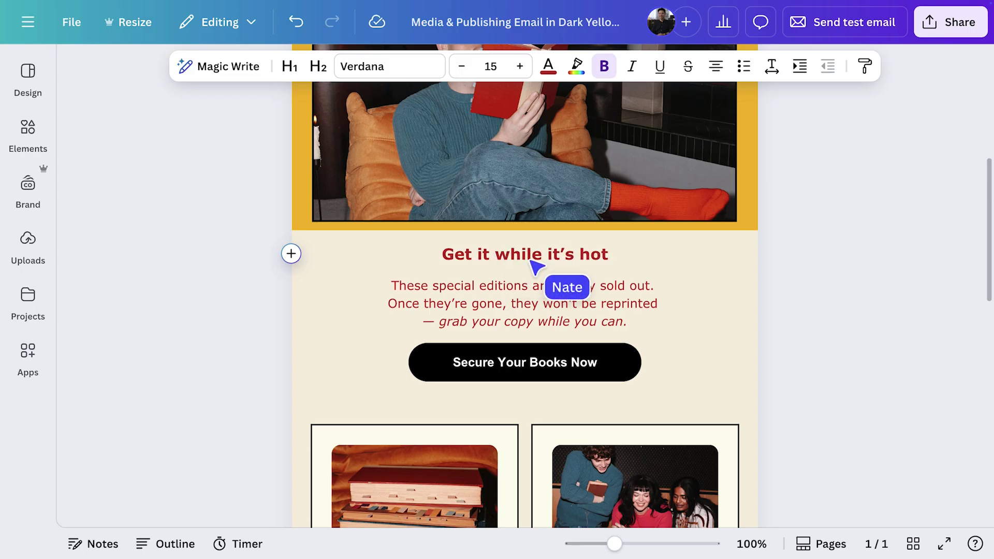
Enlarge the heading to font size 32 with -50 letter spacing.
drag(616, 256, 451, 263)
click(467, 66)
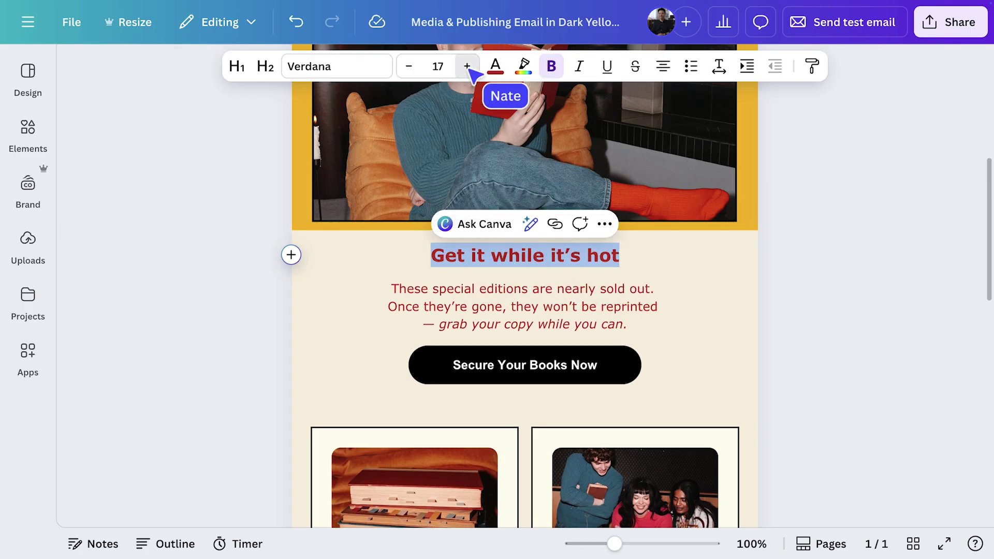
click(719, 65)
click(803, 140)
text(-50)
key(Return)
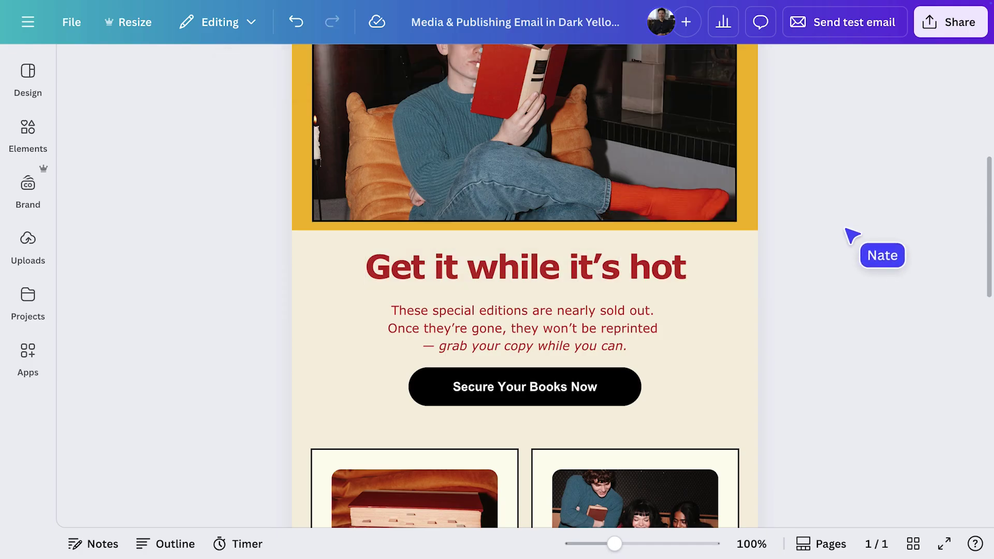
click(631, 404)
Give the Secure Your Books Now button a pink Secondary fill and red Primary text.
click(275, 66)
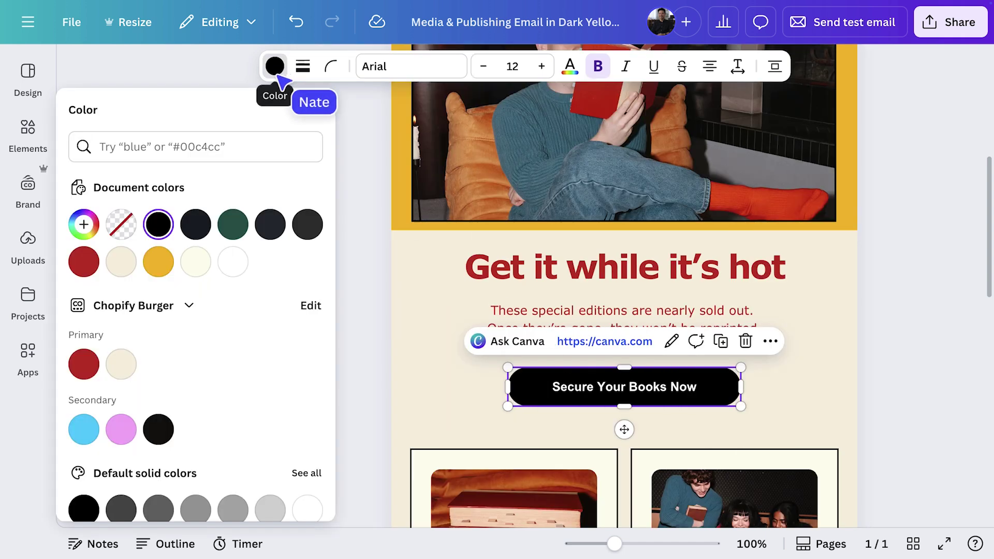
click(128, 433)
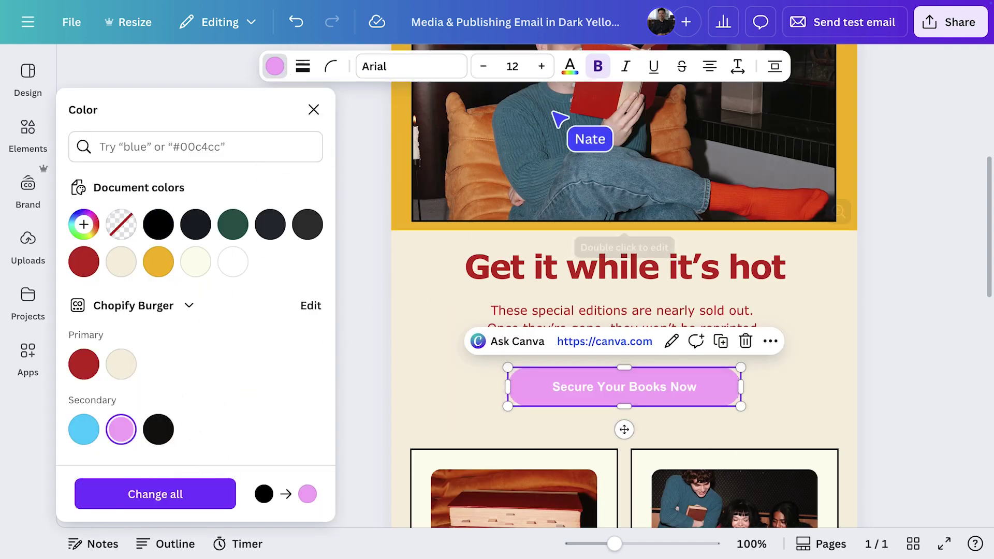
click(572, 68)
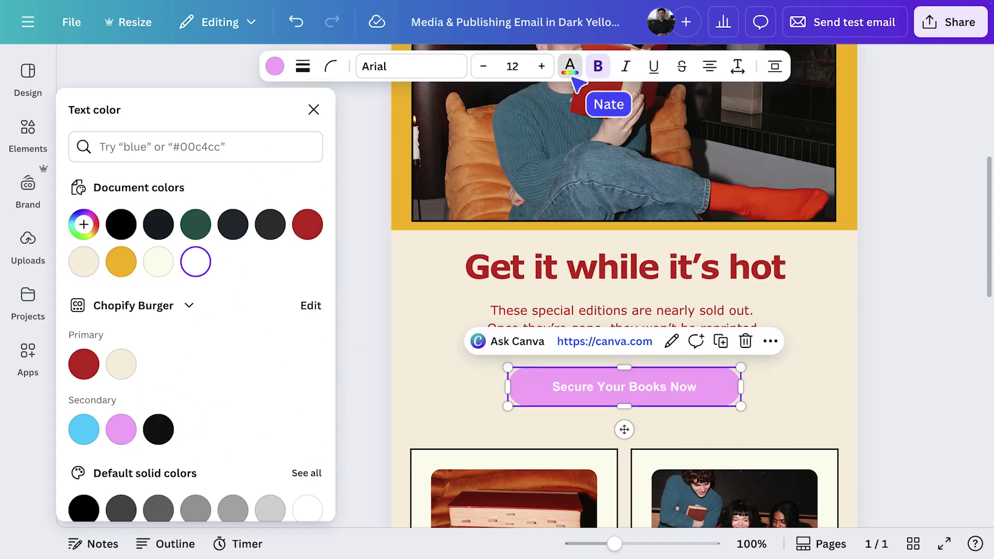
click(86, 364)
click(313, 110)
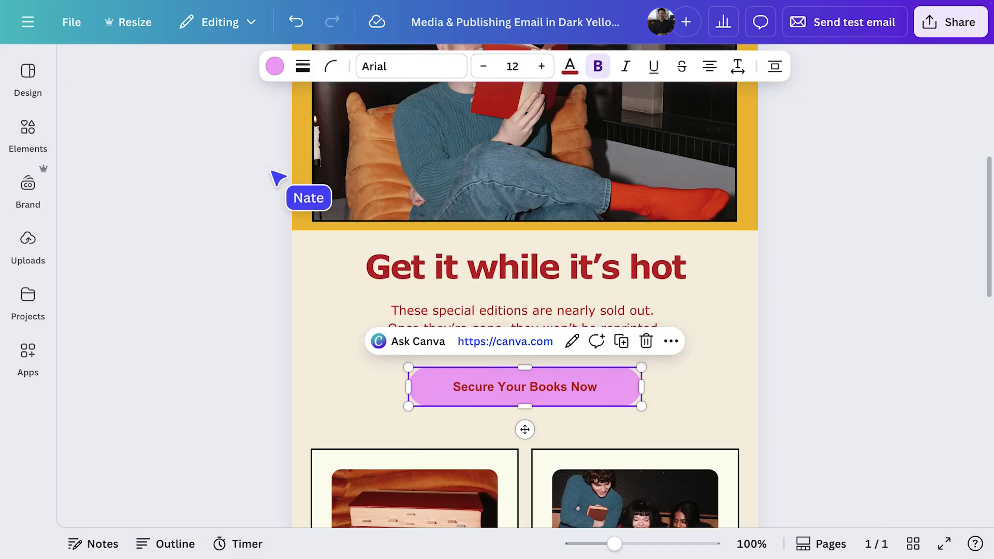
click(264, 187)
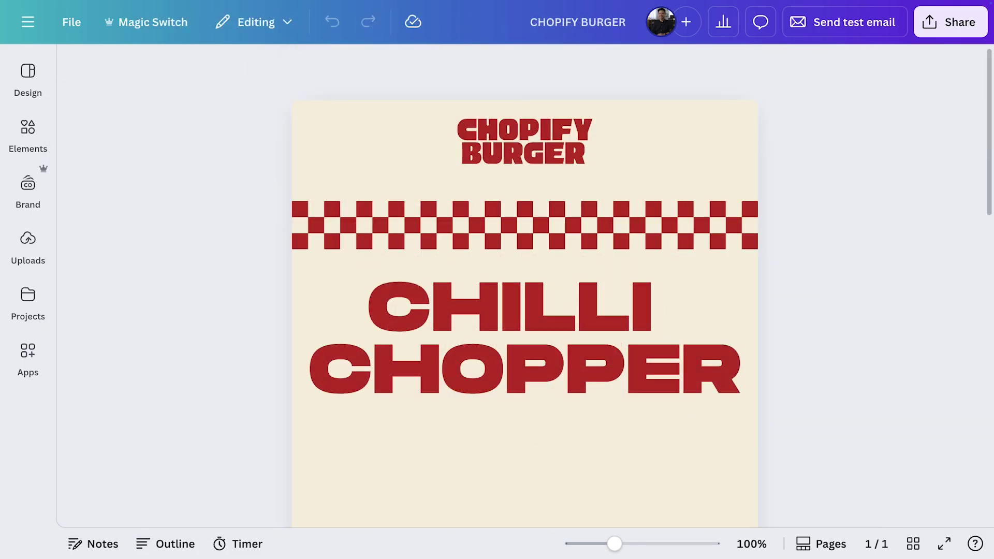
Scroll down the email and open the checkered Chilli Chopper poster graphic for editing.
scroll(524, 284, down, 10)
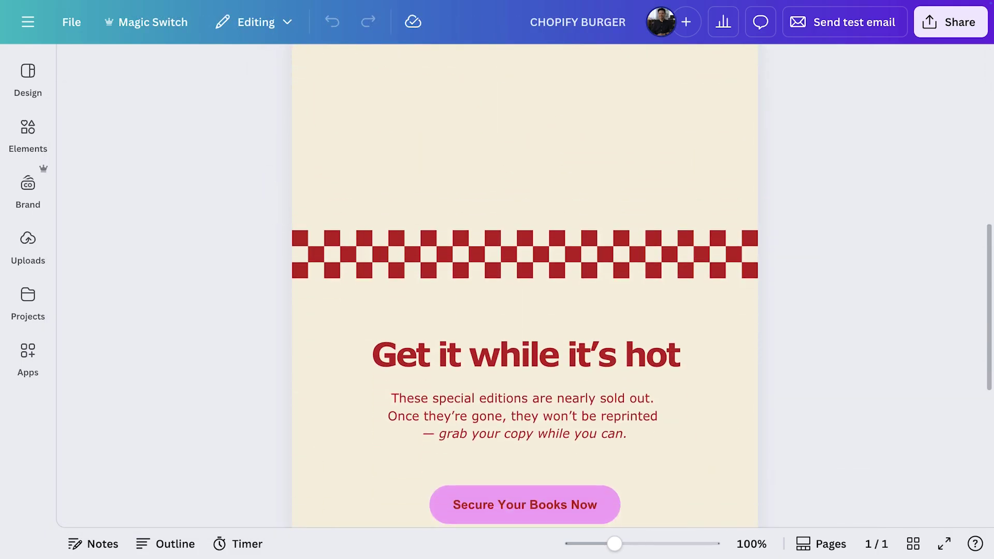
scroll(524, 285, down, 6)
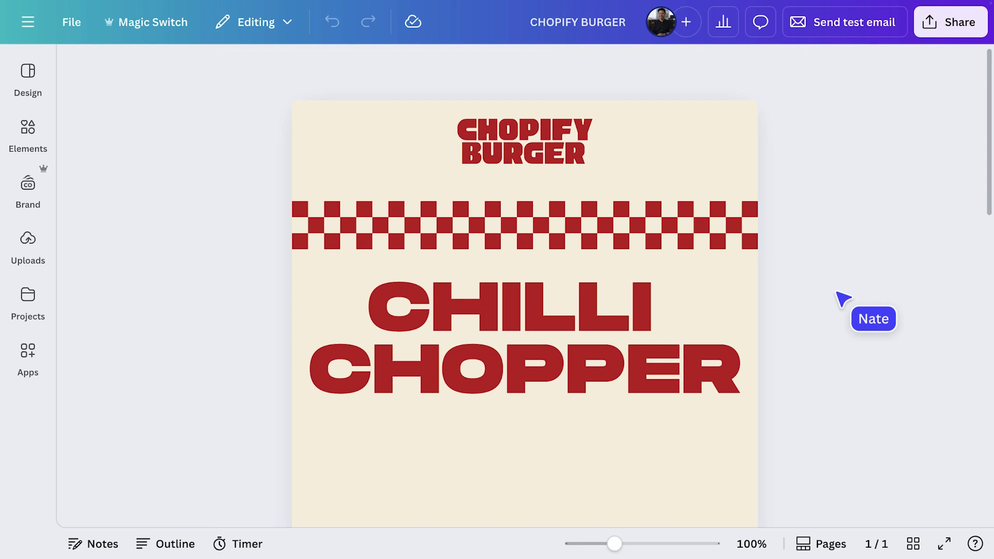
click(544, 448)
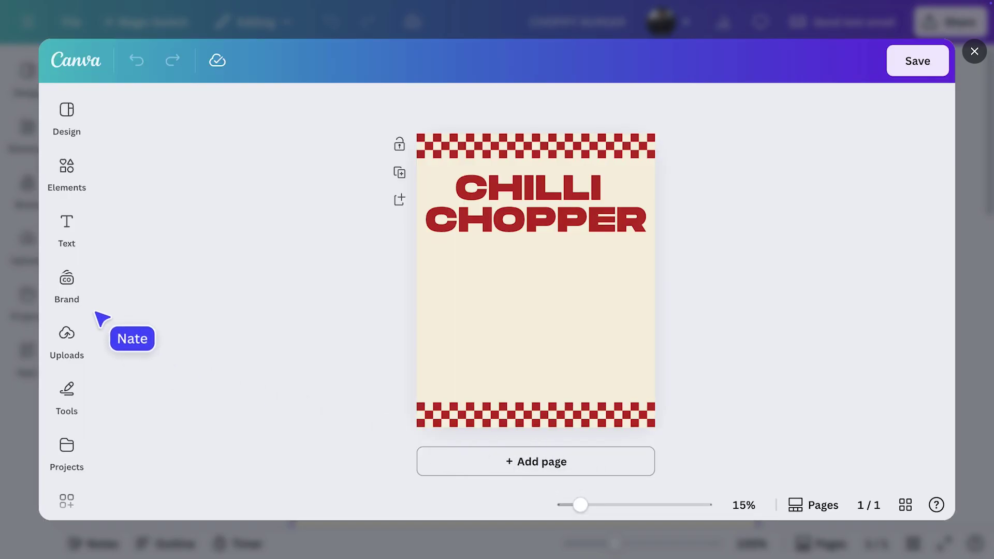
Place the brand-kit burger photo on the poster and erase its green background with Background Remover.
click(69, 282)
scroll(185, 339, down, 2)
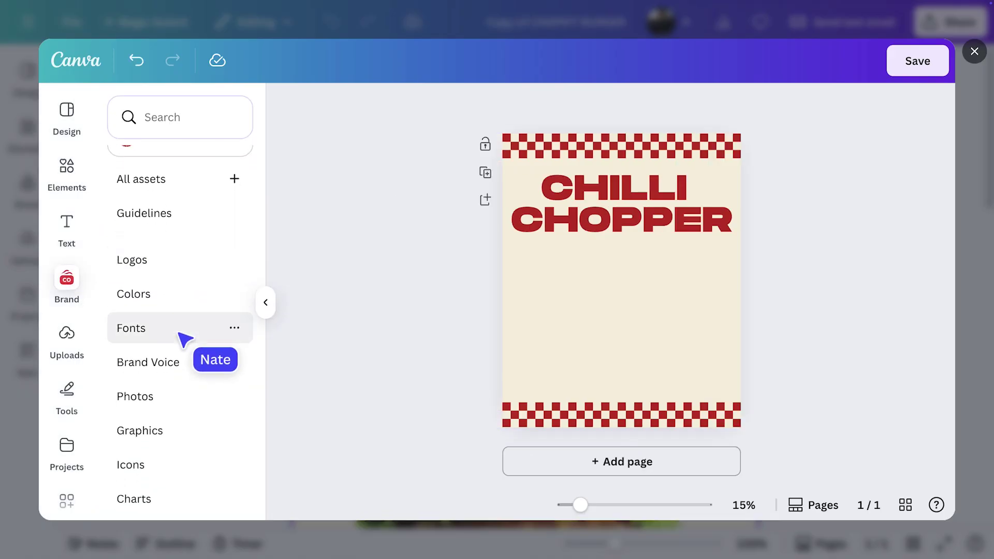
click(166, 399)
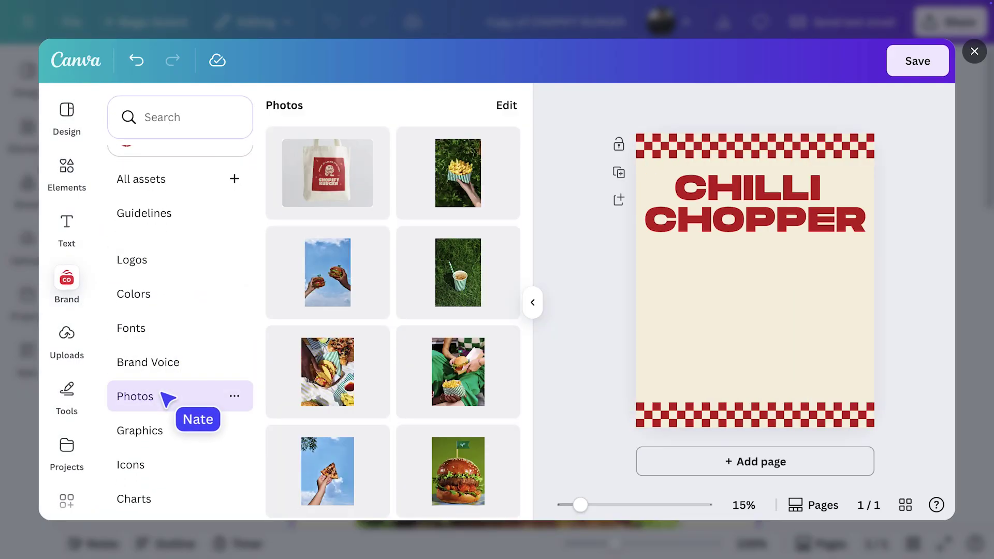
drag(458, 469, 743, 244)
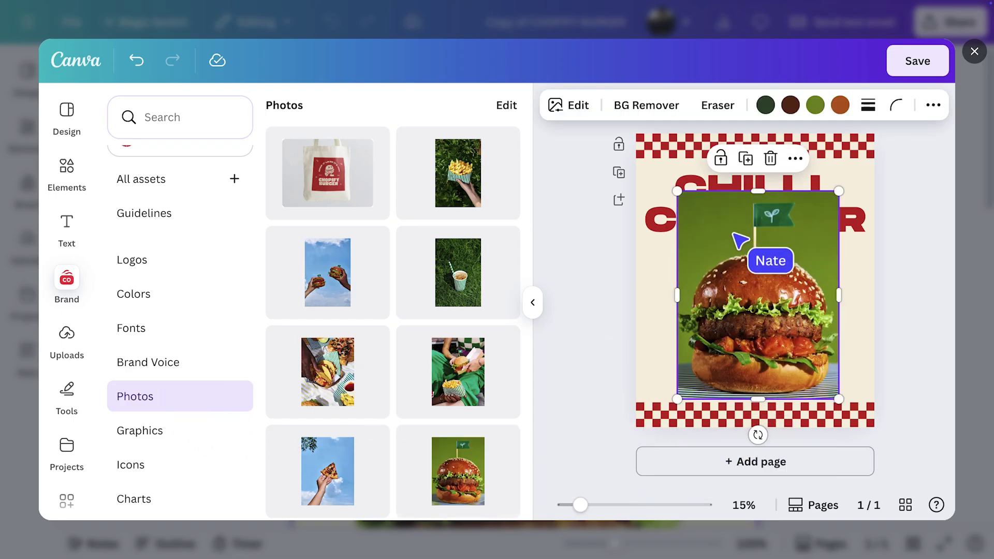
click(533, 304)
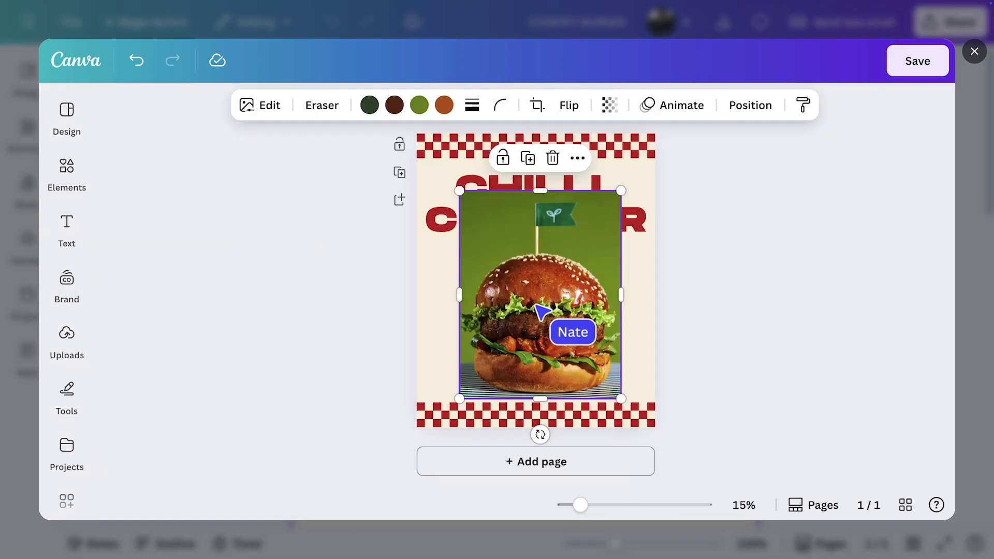
click(322, 106)
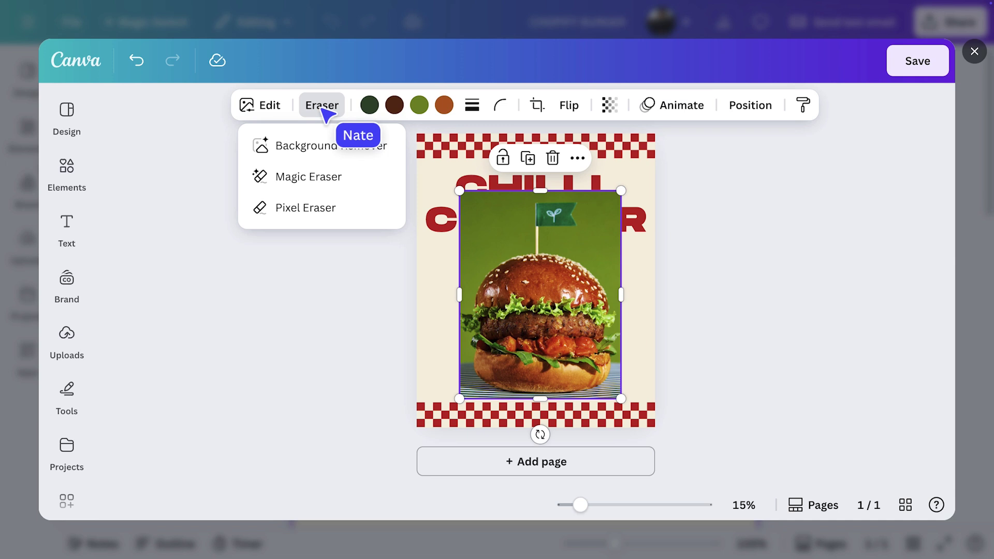
click(324, 146)
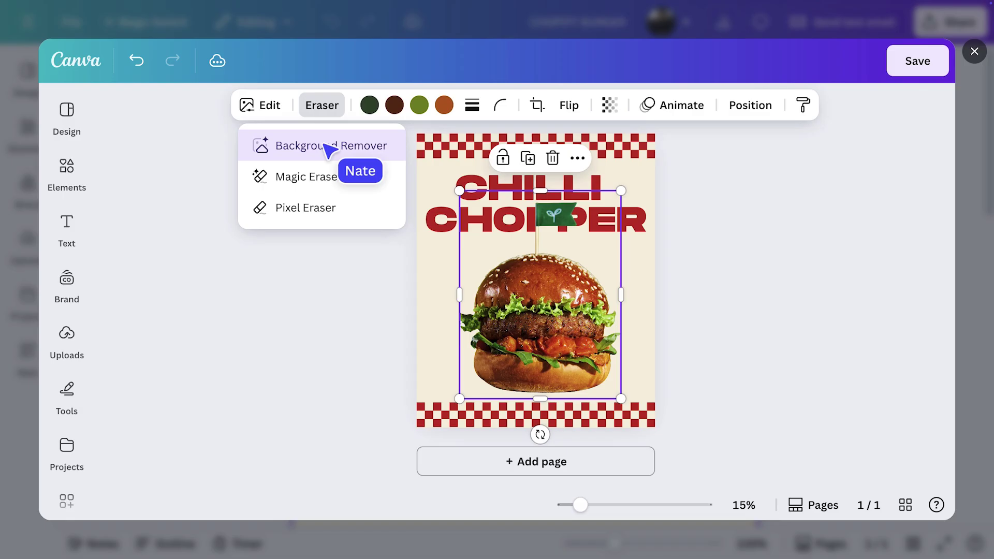
Remove the green flag pick from the burger photo's top with Magic Eraser.
click(332, 181)
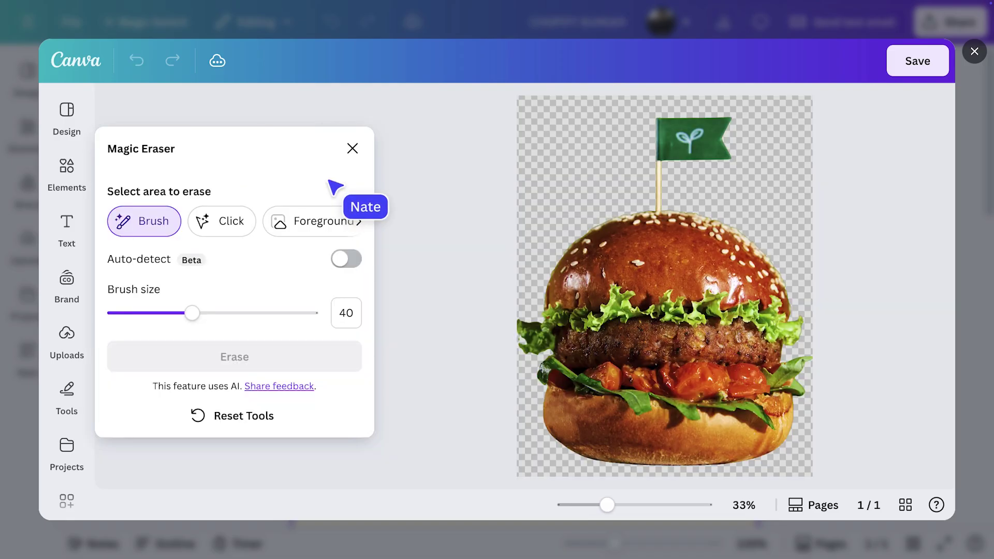
drag(685, 140, 663, 191)
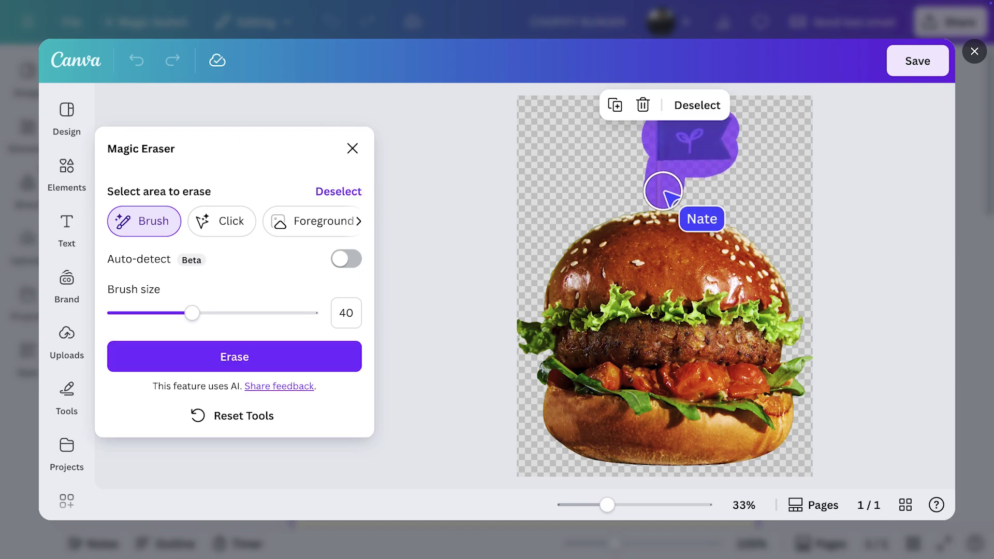
click(326, 359)
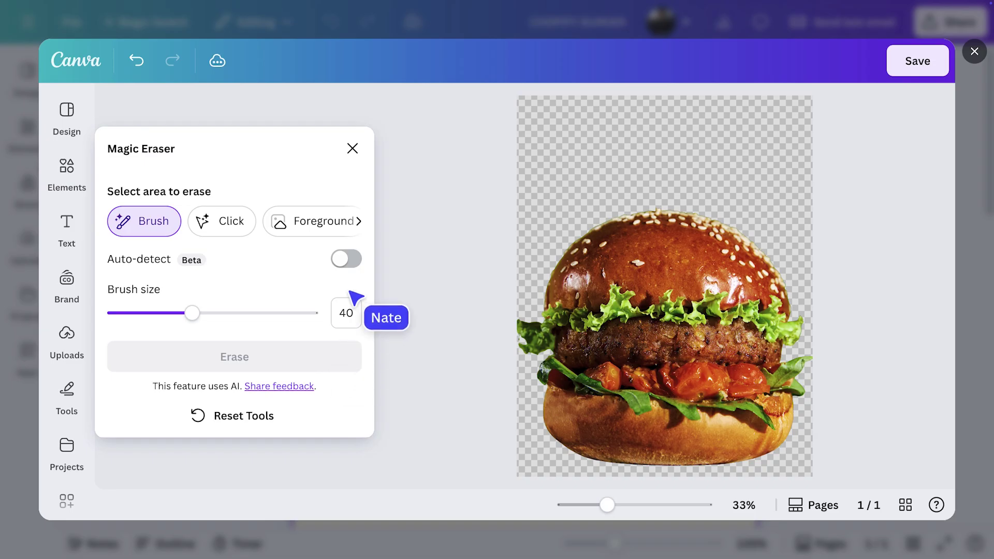
Move the burger up under the title and enlarge it around its centre.
click(353, 150)
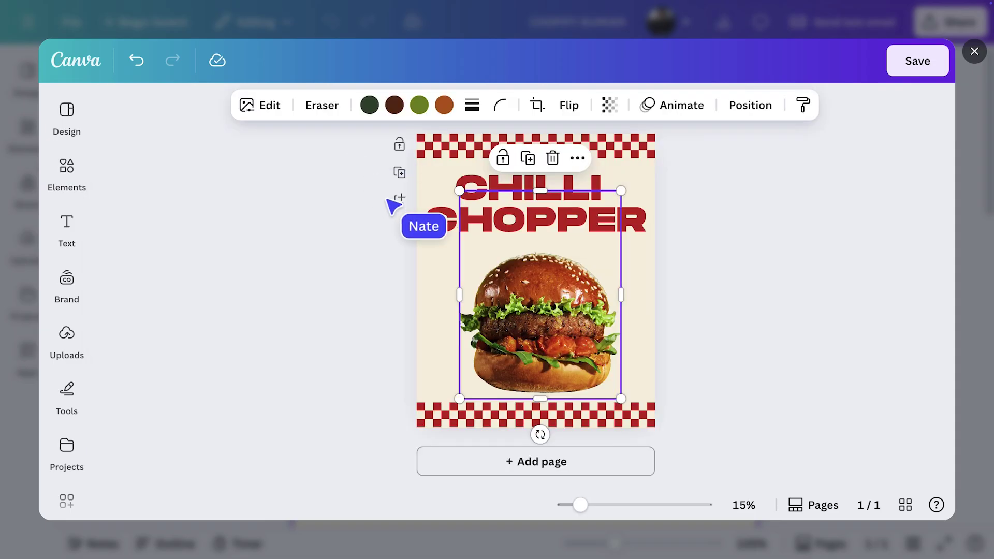
drag(554, 335, 551, 314)
drag(619, 377, 626, 386)
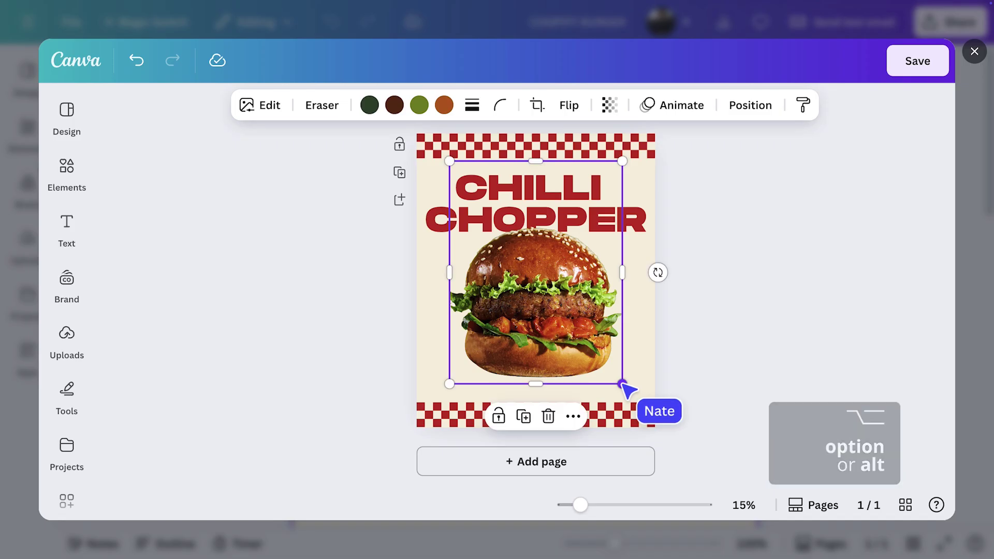
click(391, 322)
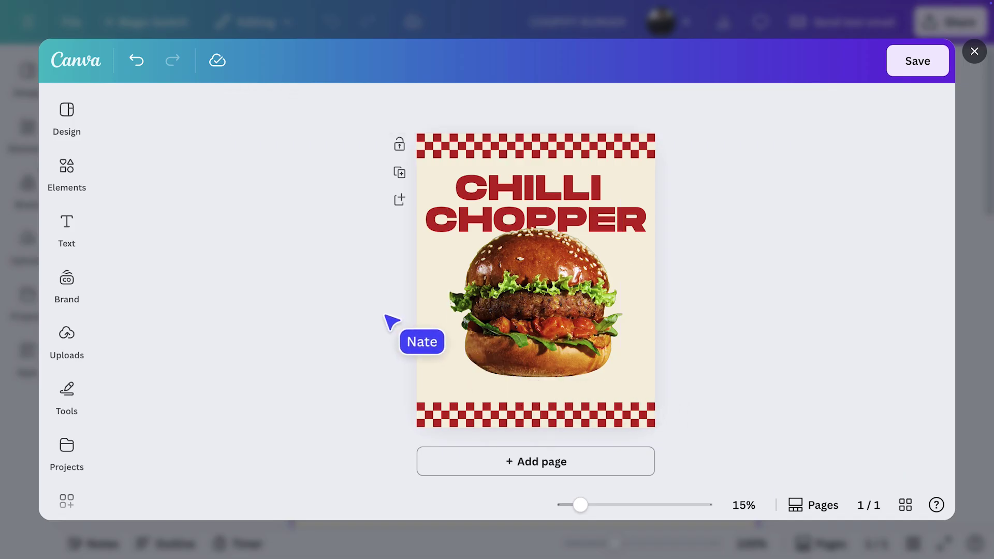
Add the brand's "Chop it like it's hot!" sticker graphic to the poster.
click(66, 278)
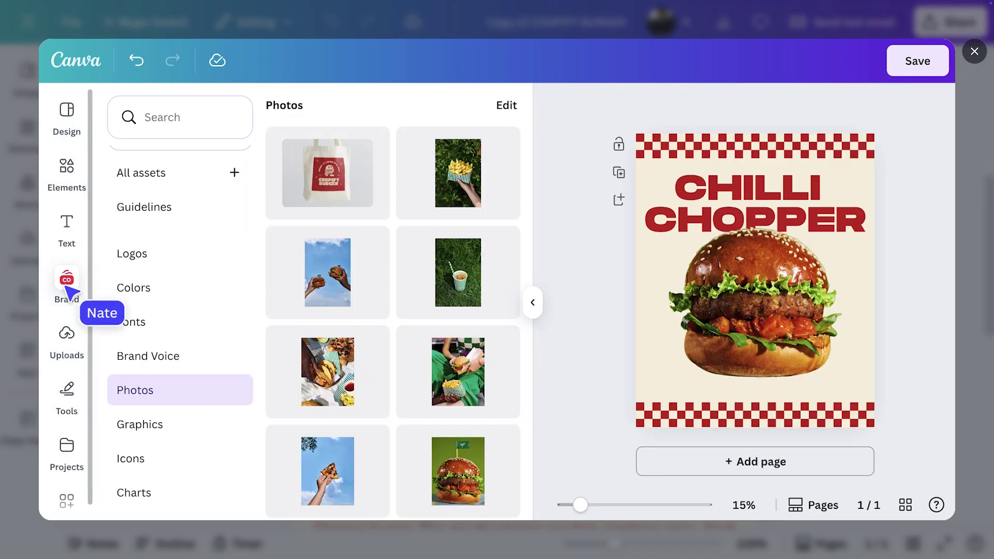
click(157, 429)
drag(446, 459, 692, 362)
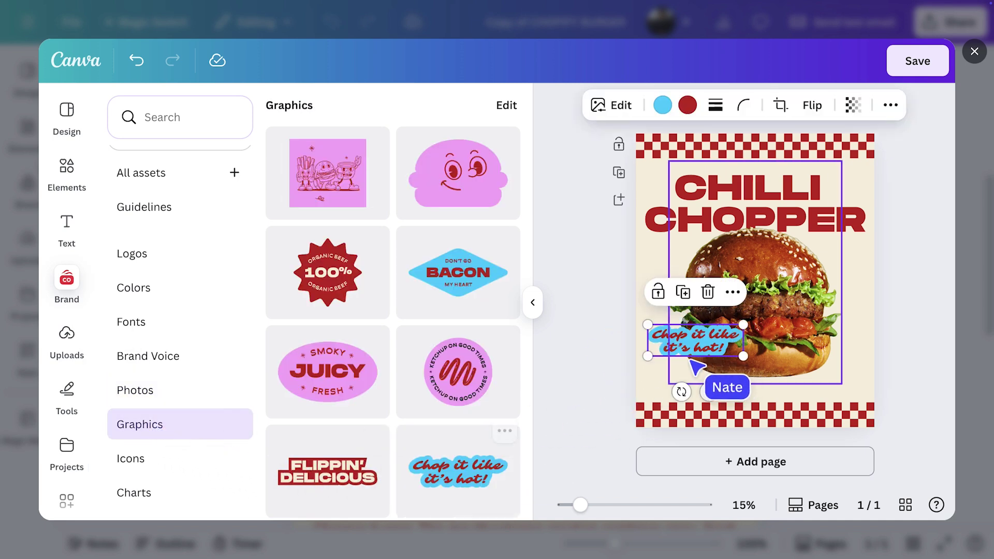
click(533, 302)
Shrink the sticker, tilt it at the lower left, and recolour its blue fill pink.
drag(424, 332, 440, 336)
drag(465, 393, 488, 374)
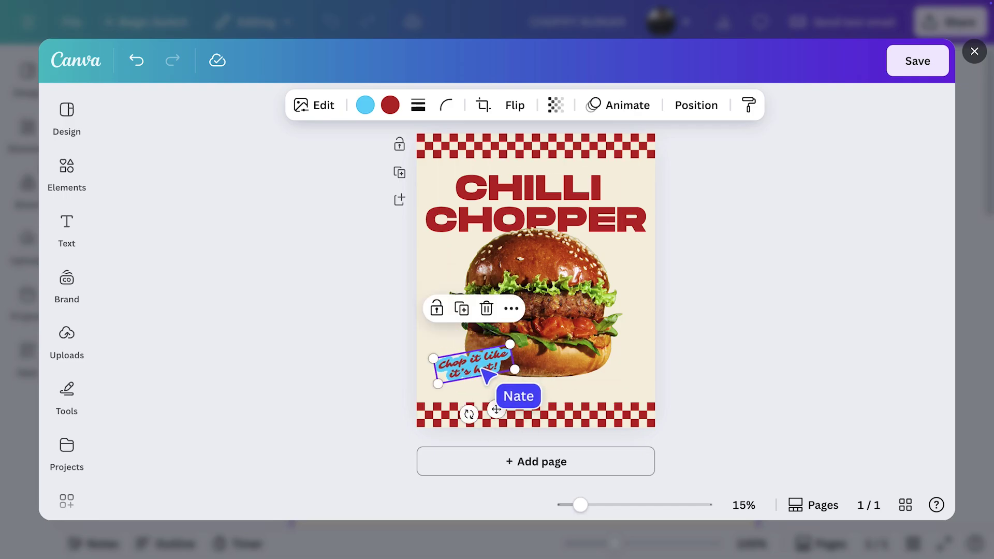
click(365, 105)
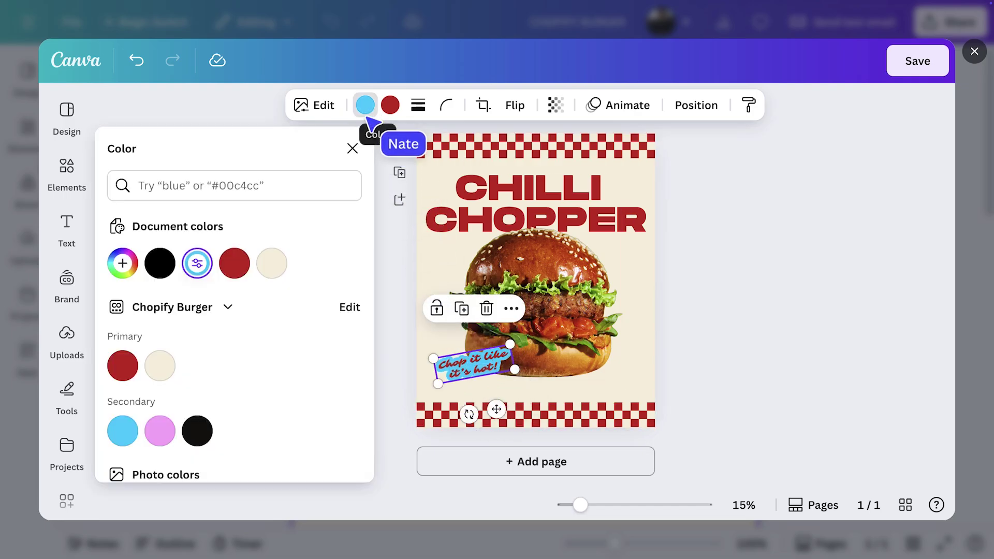
click(159, 432)
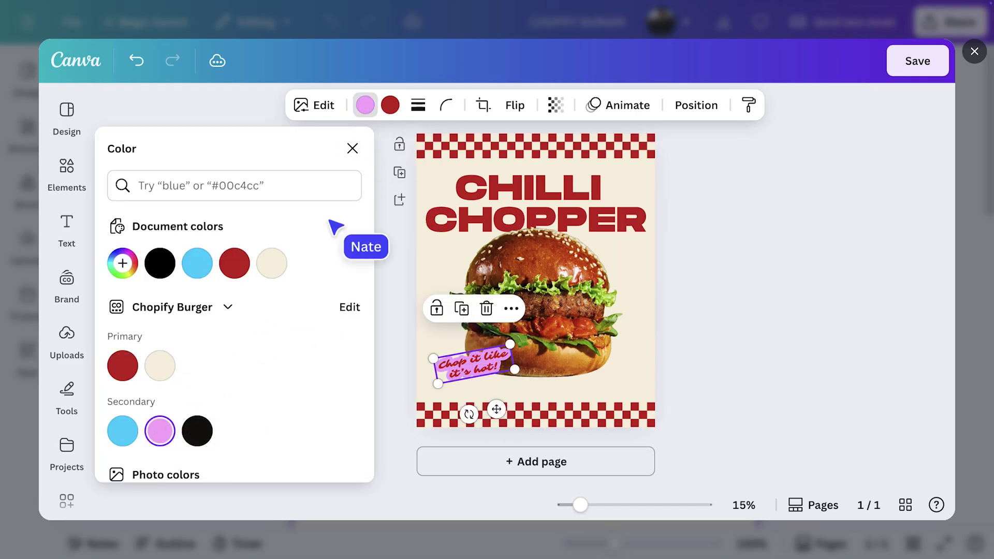
click(353, 150)
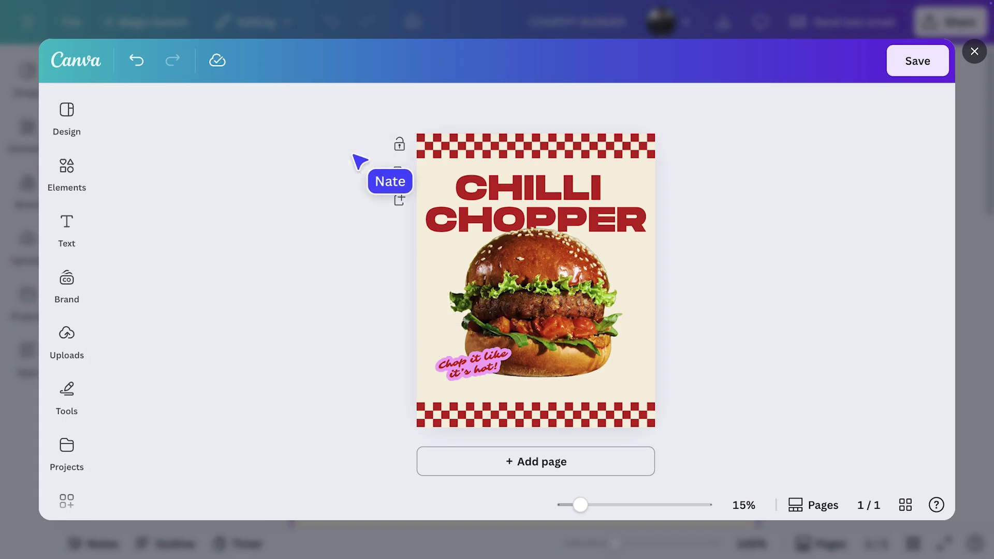
click(70, 185)
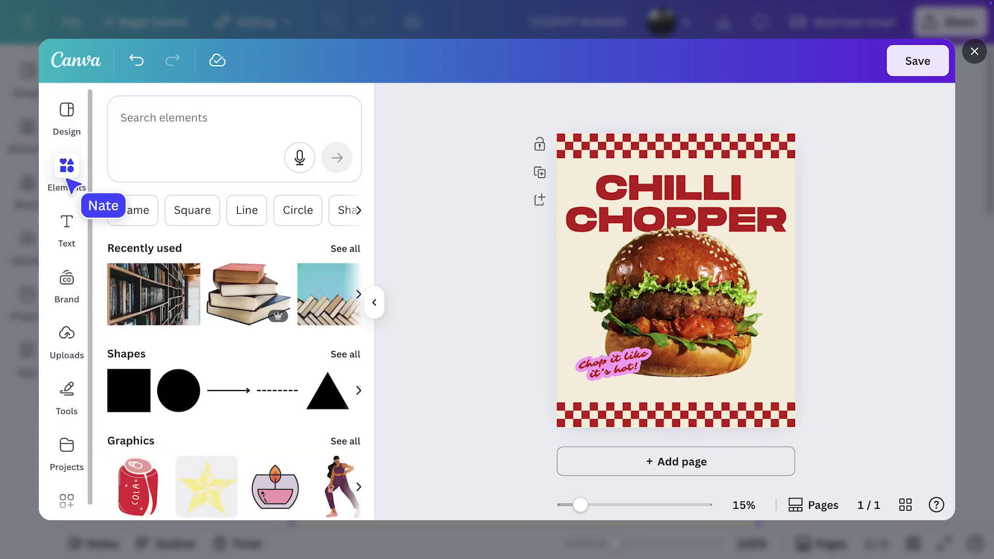
Generate a chilli mascot sticker with Magic Media and place it on the poster.
scroll(110, 262, down, 5)
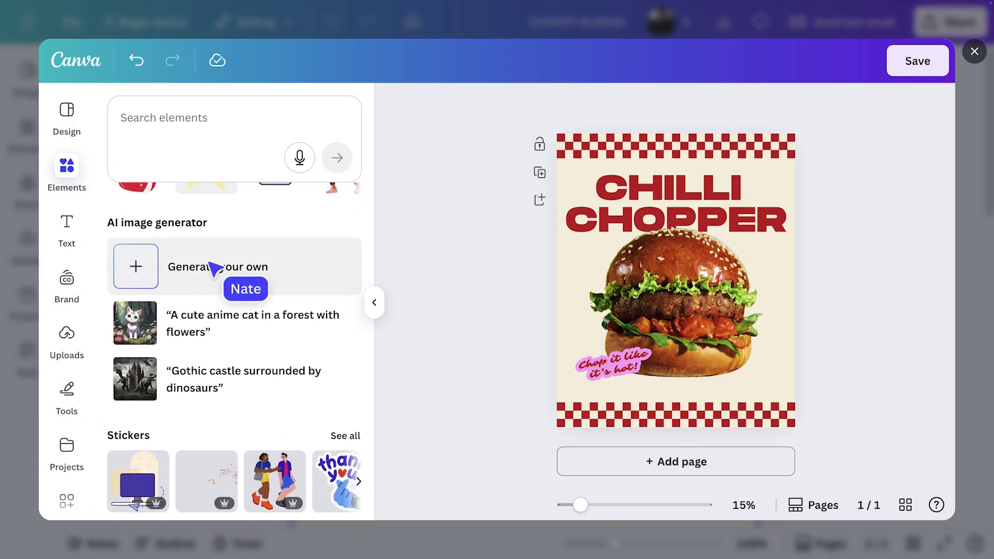
click(213, 267)
click(275, 232)
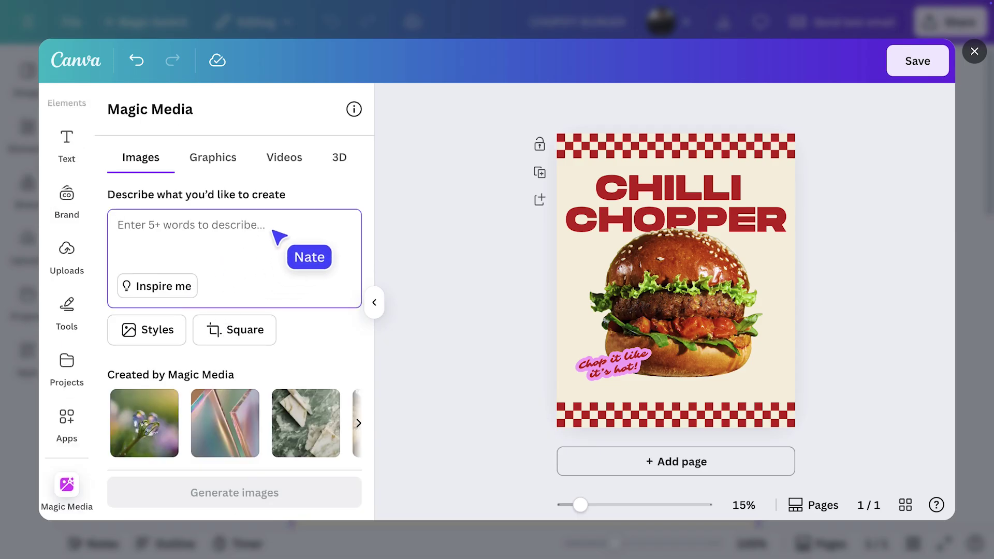
text(st)
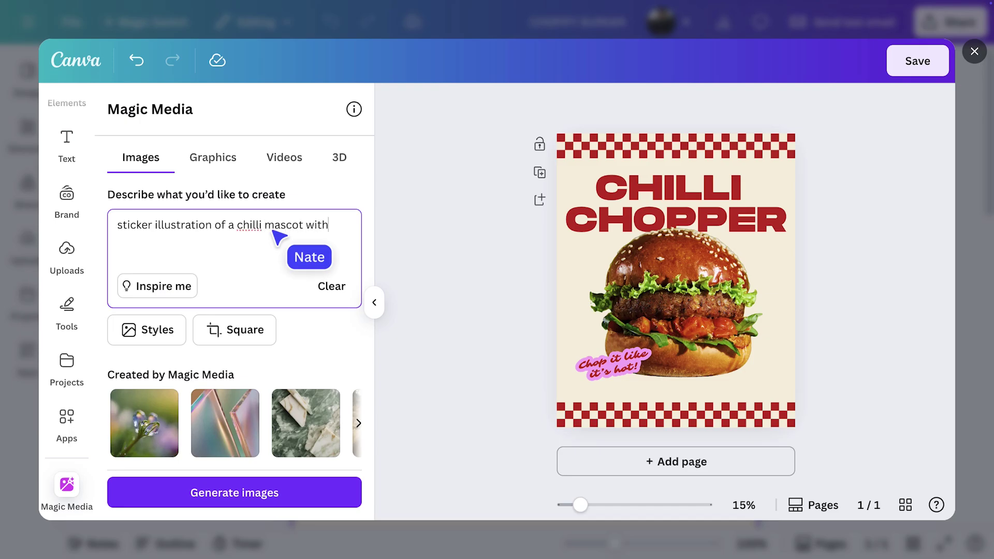
click(303, 494)
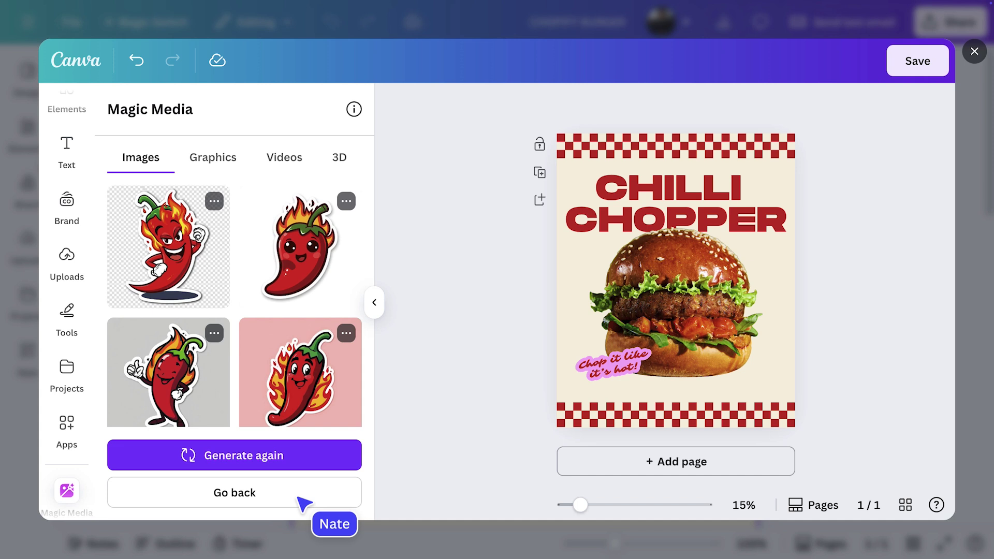
drag(326, 406, 734, 408)
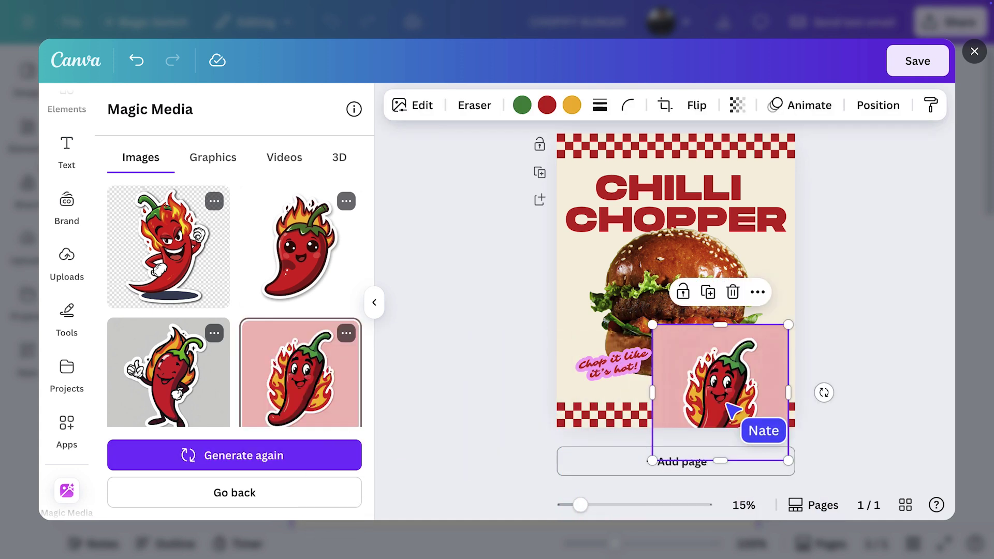
Remove the chilli's pink background, shrink it beside the burger, and tilt it slightly clockwise.
click(374, 303)
click(333, 106)
click(345, 150)
drag(512, 326, 616, 348)
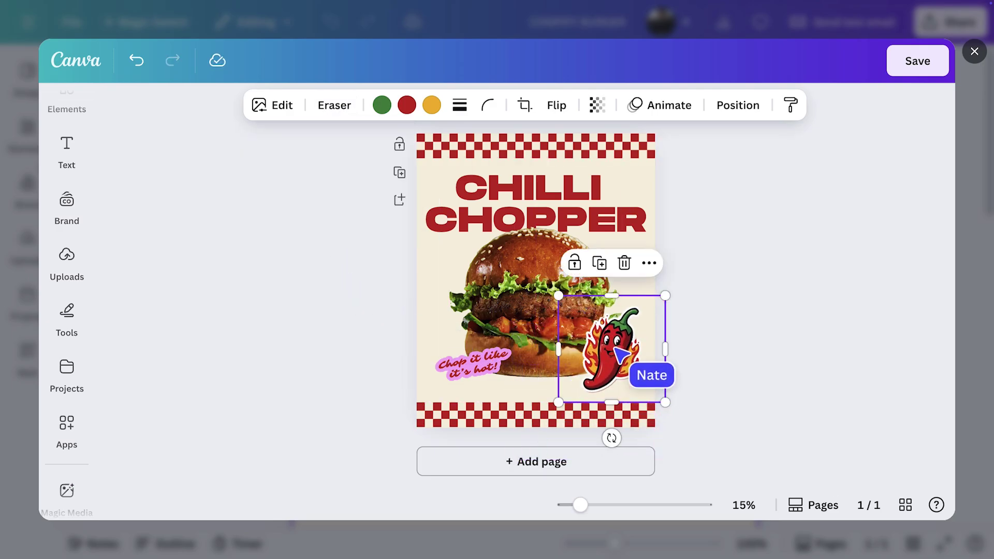
drag(612, 437, 600, 438)
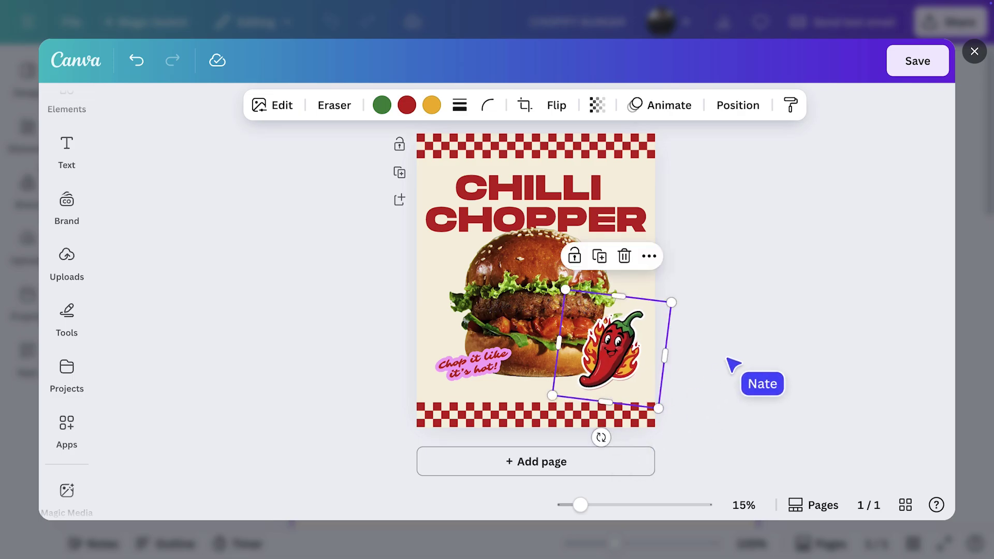
click(732, 365)
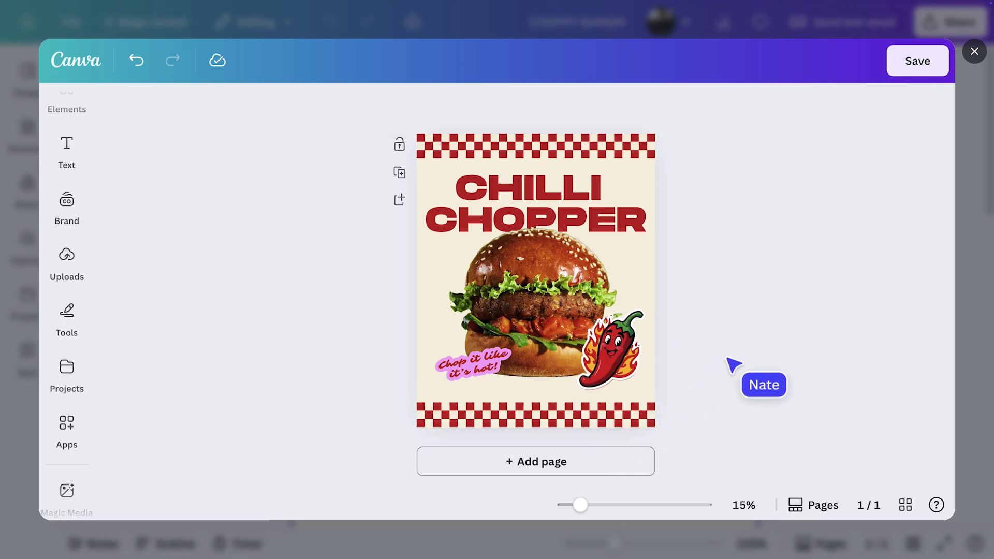
Save the header image edits and return to the email.
click(917, 61)
scroll(930, 74, down, 4)
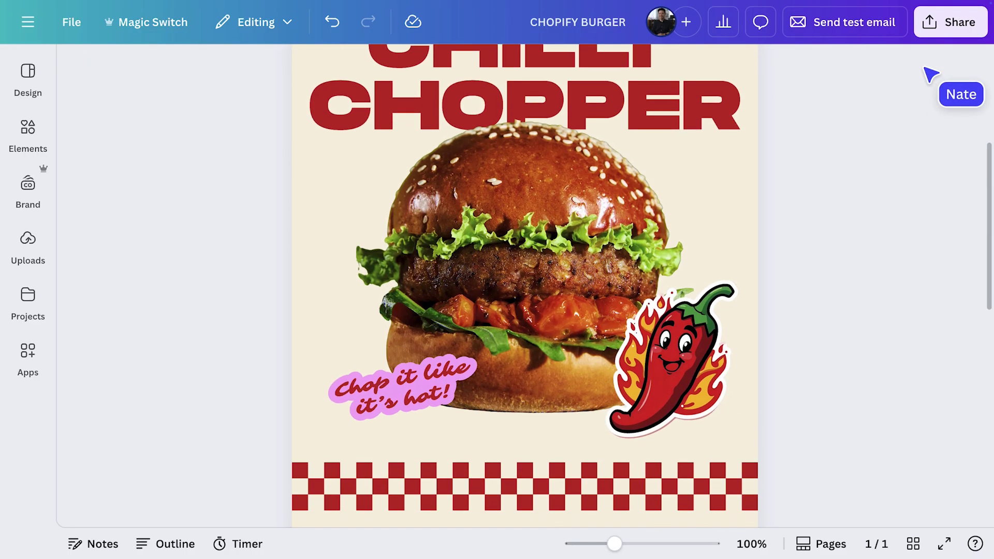
scroll(930, 74, down, 7)
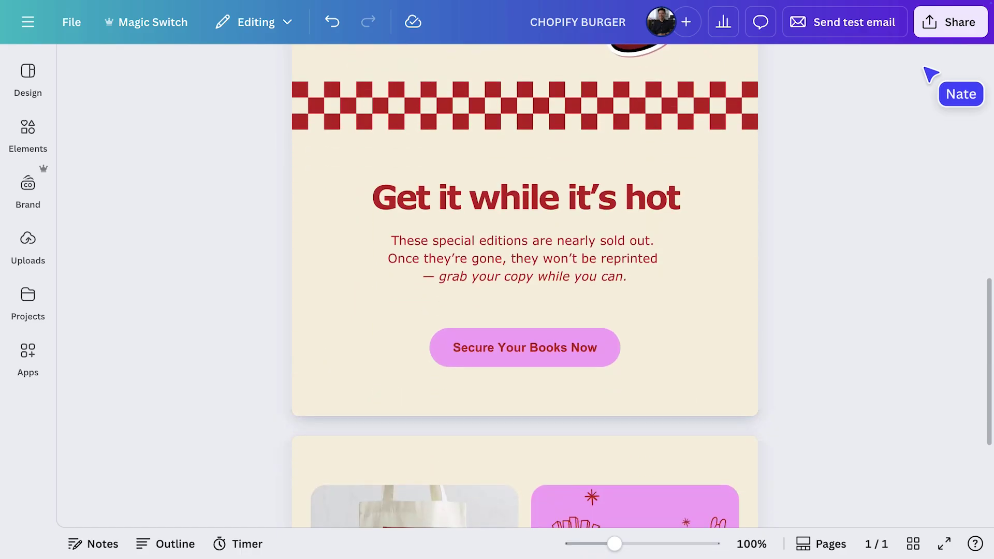
Replace the paragraph with AI text: 'Two sentences introducing a new Chilli Chopper burger - with spicy special sauce'.
drag(650, 281, 392, 247)
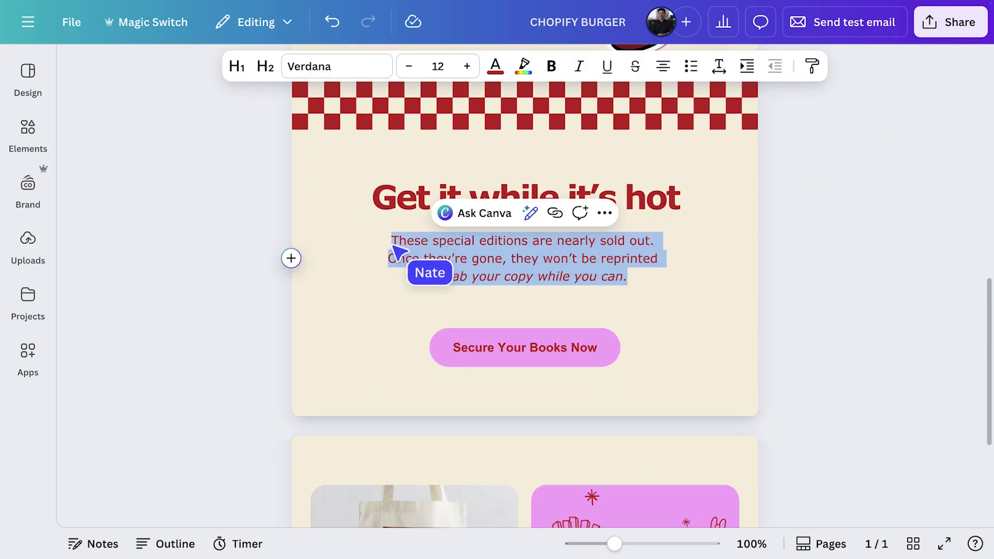
click(531, 215)
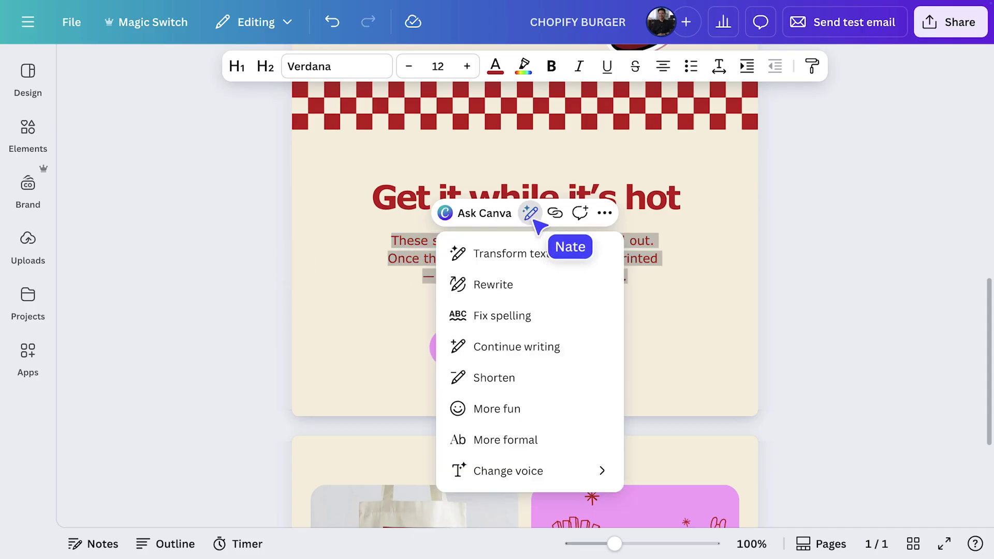
click(542, 266)
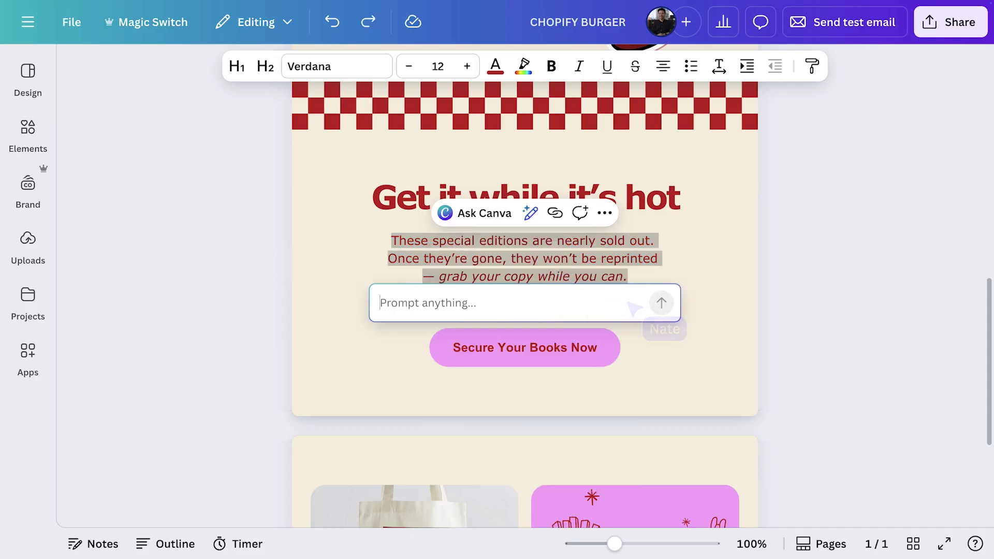
text(Two sentences introducing a new Chilli Chopper burger - with spicy special sauce)
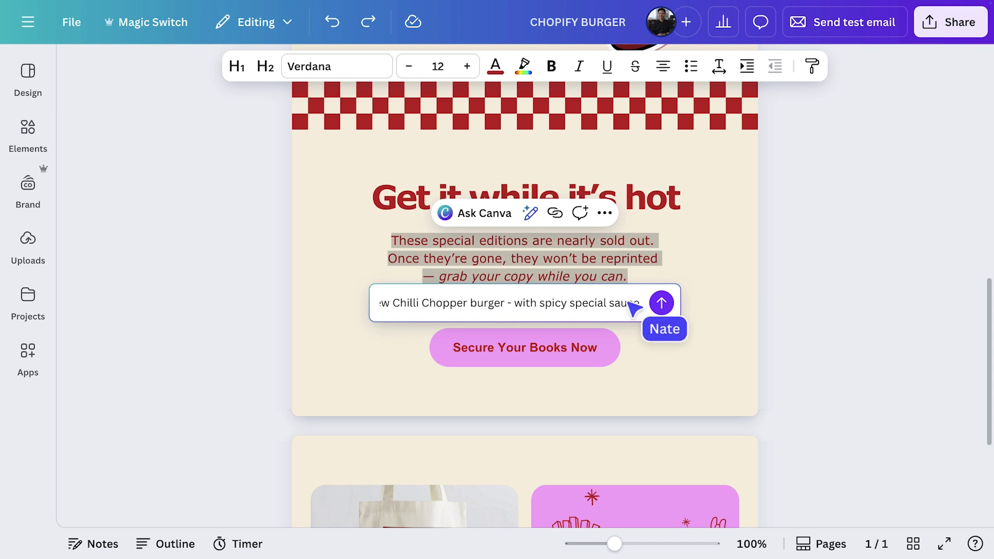
click(662, 303)
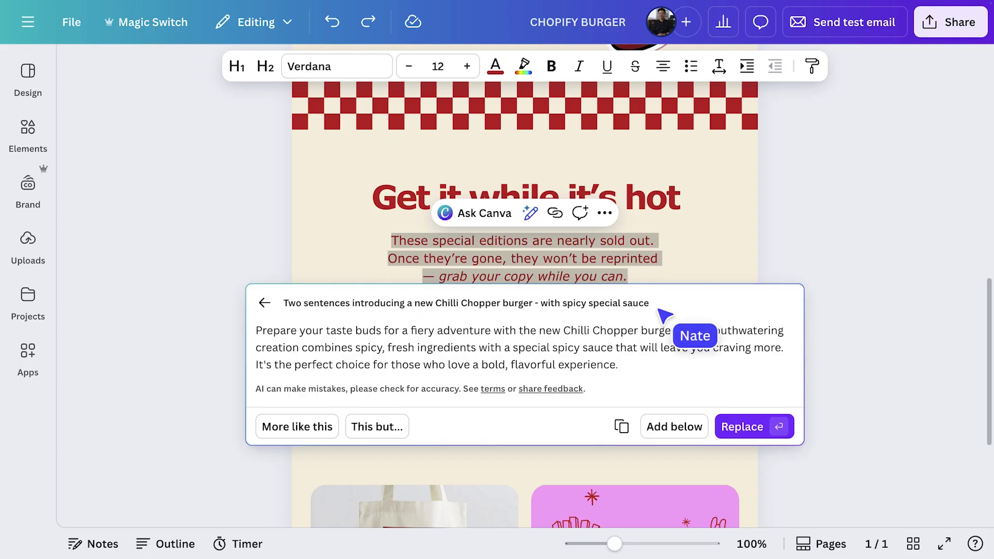
click(759, 430)
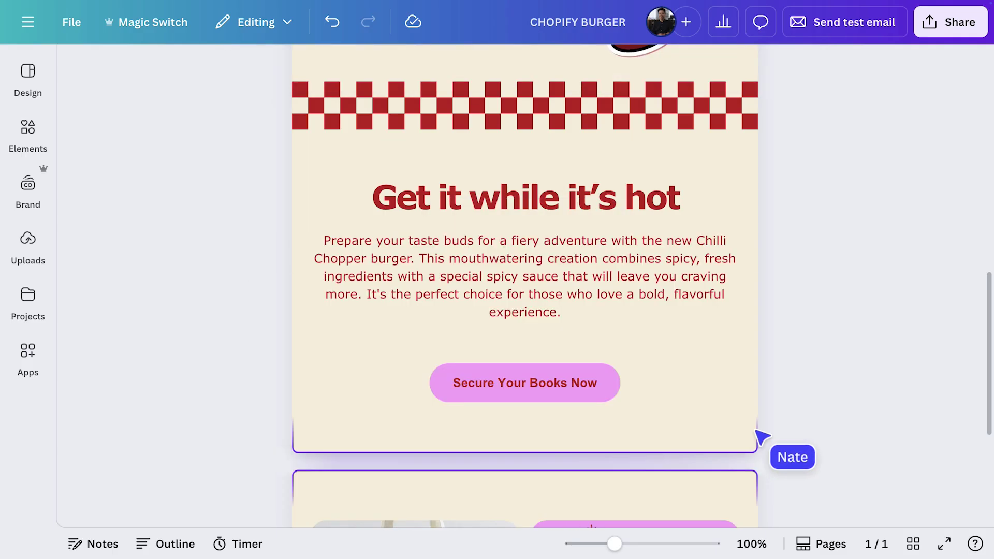
Insert a divider below the Chilli Chopper paragraph and colour it the brand's primary red.
click(551, 346)
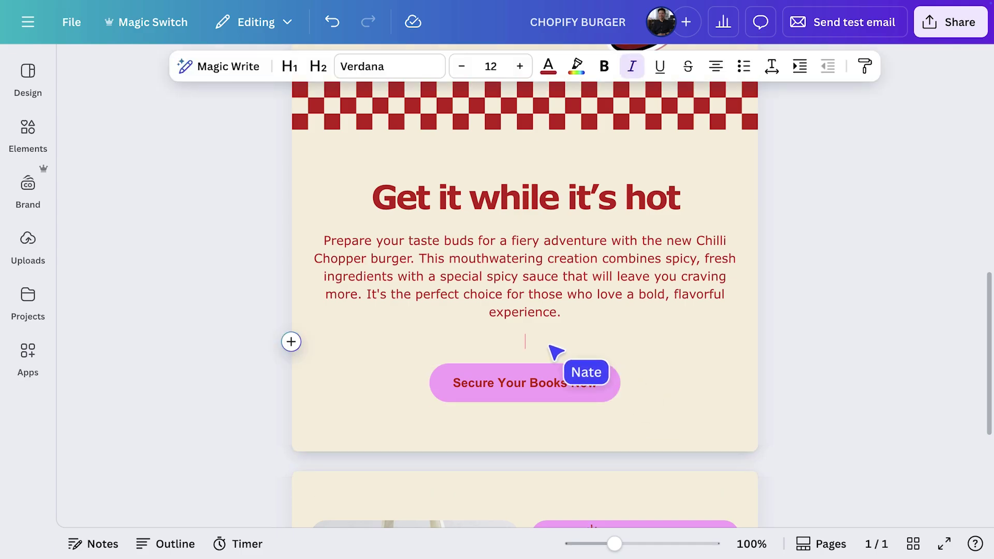
click(291, 341)
scroll(549, 430, down, 2)
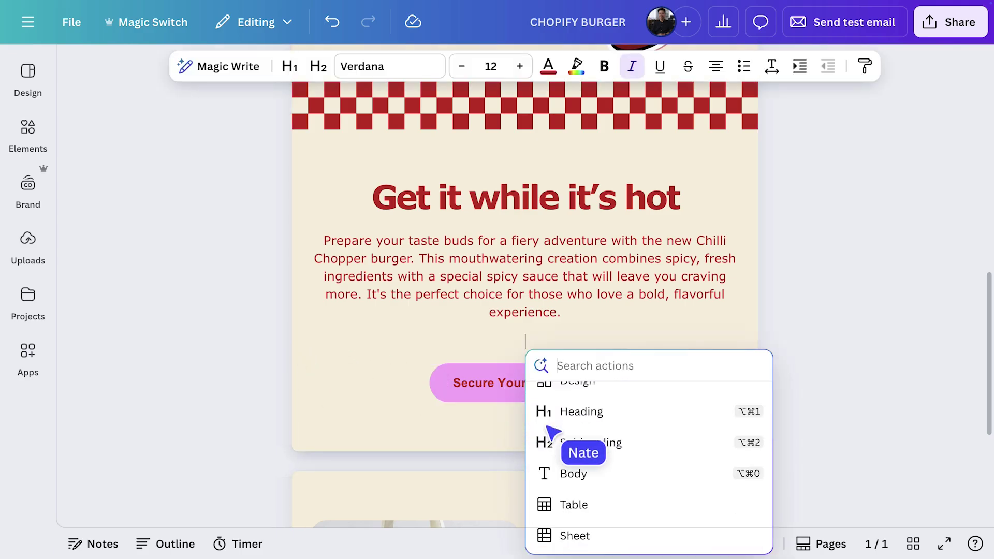
scroll(550, 431, down, 4)
click(587, 403)
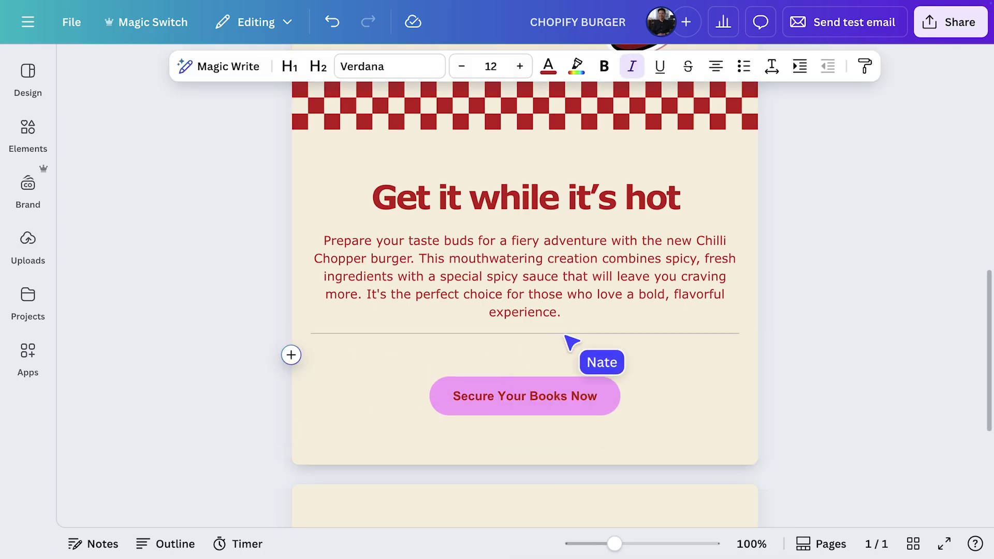
click(460, 66)
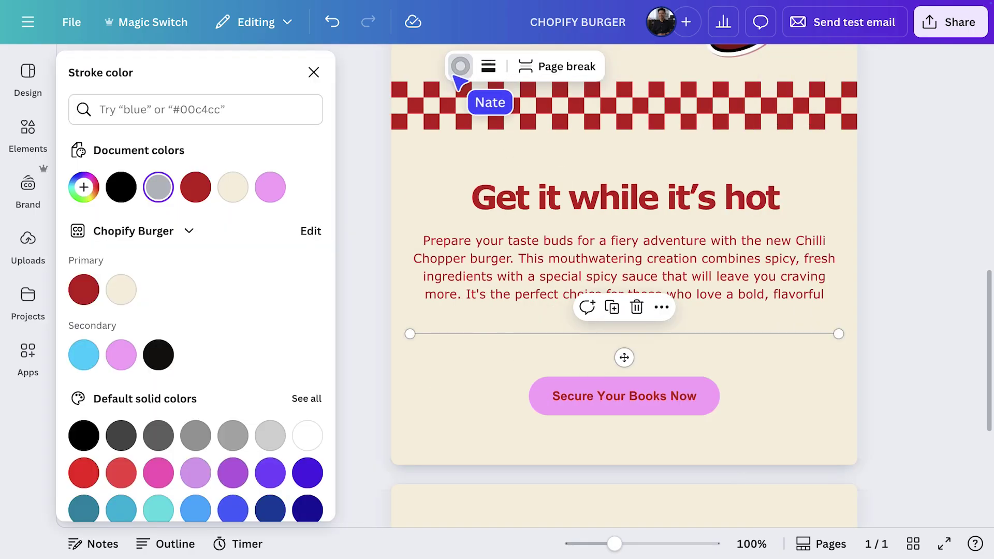
click(91, 294)
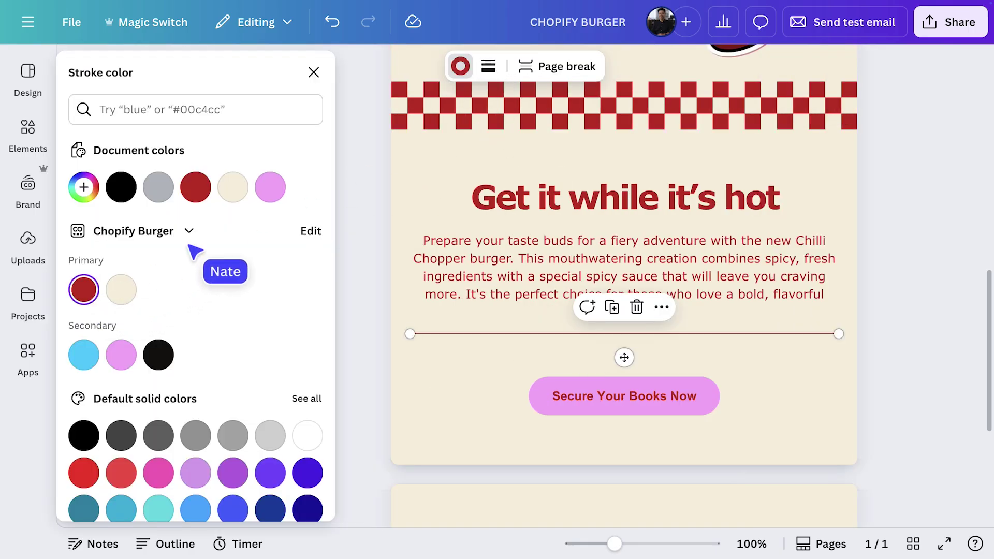
click(313, 73)
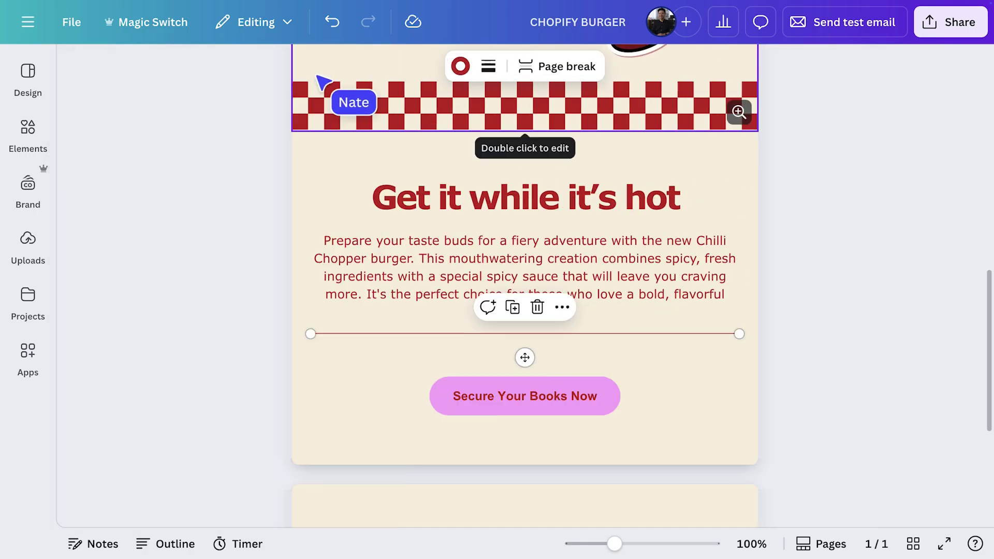
click(496, 362)
key(slash)
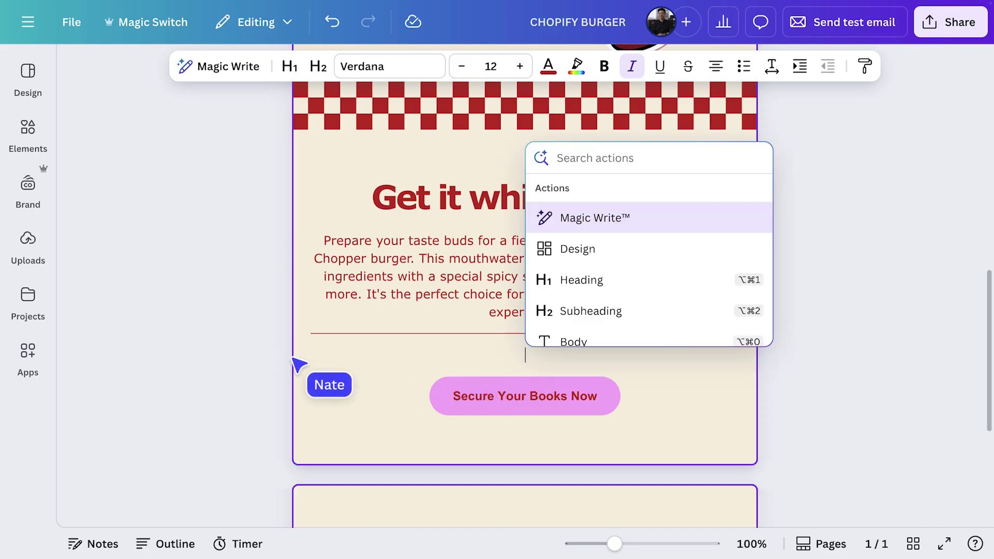
Magic Write a sentence announcing the Sizzling special 2-for-1 deal and insert it below the divider.
click(647, 230)
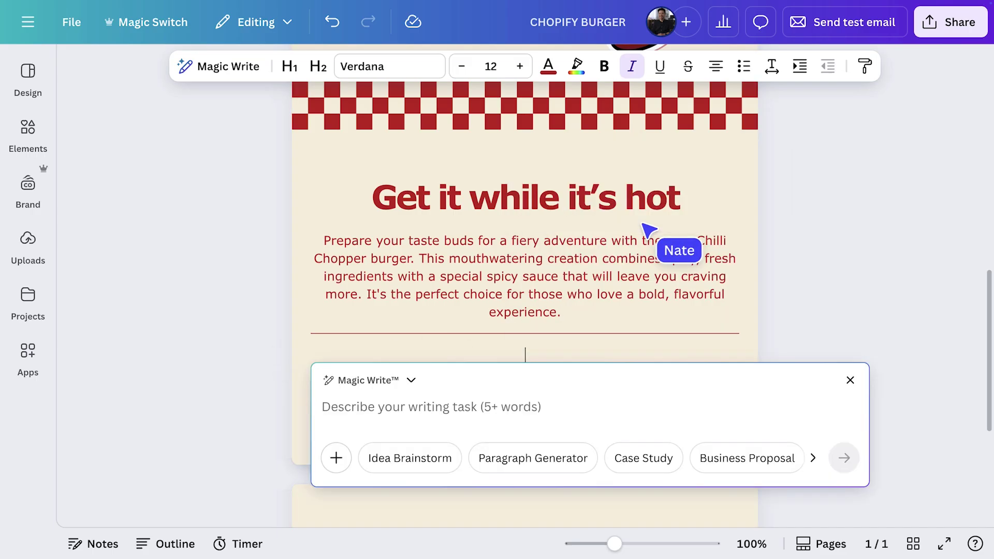
text(One sentence about the Sizzling special, a 2-for-1 deal on the Chilli Chopper burger)
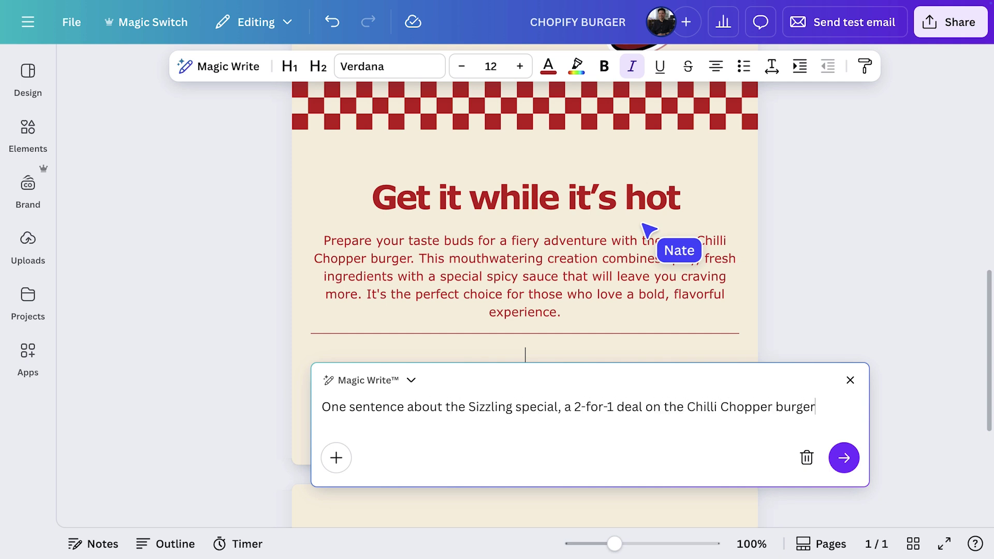
click(844, 458)
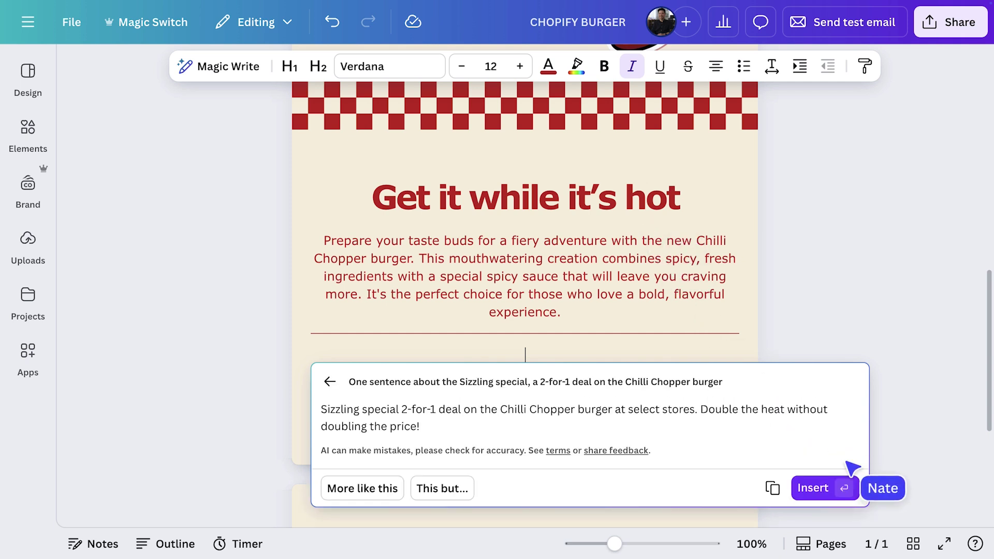
click(822, 490)
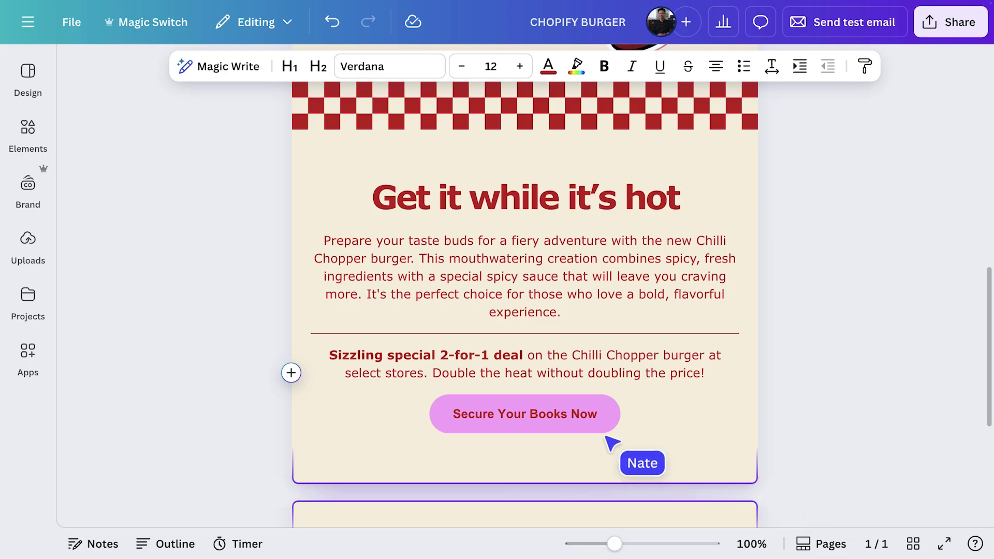
click(588, 422)
click(536, 368)
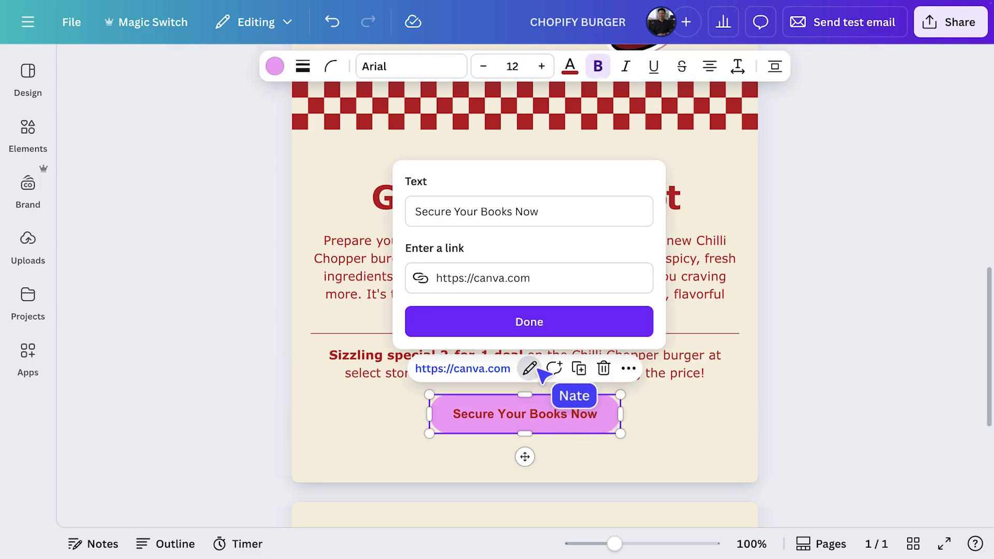
triple_click(573, 219)
text(HOT42FOR1)
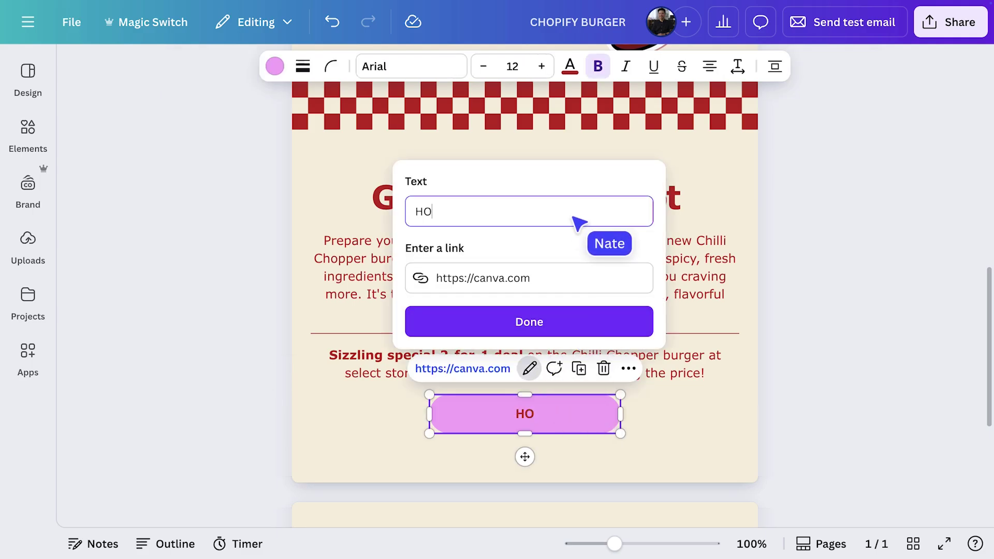
triple_click(597, 279)
text(http://chopify.com/chillichopper)
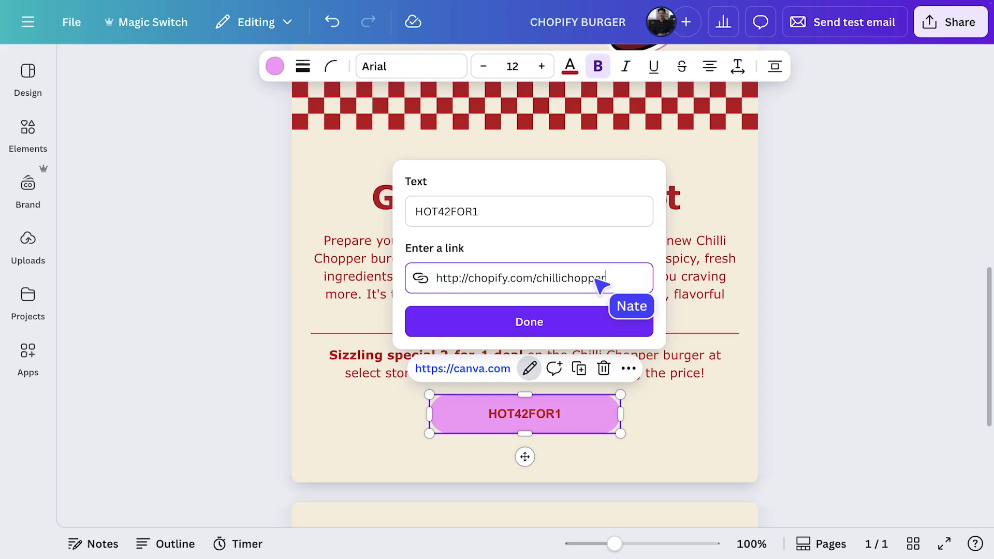
click(590, 325)
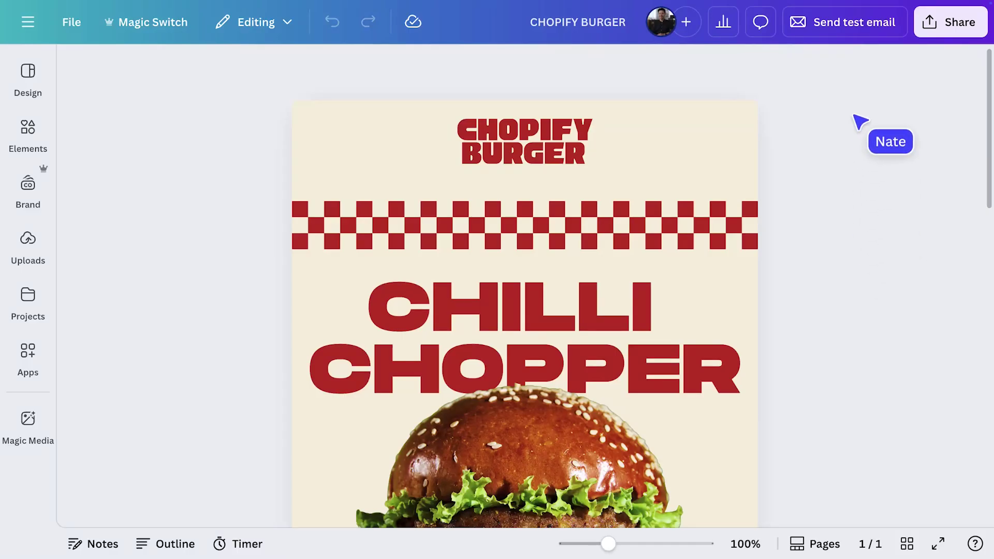
Send a test email with the subject "Brave enough to try our new burger?".
click(872, 23)
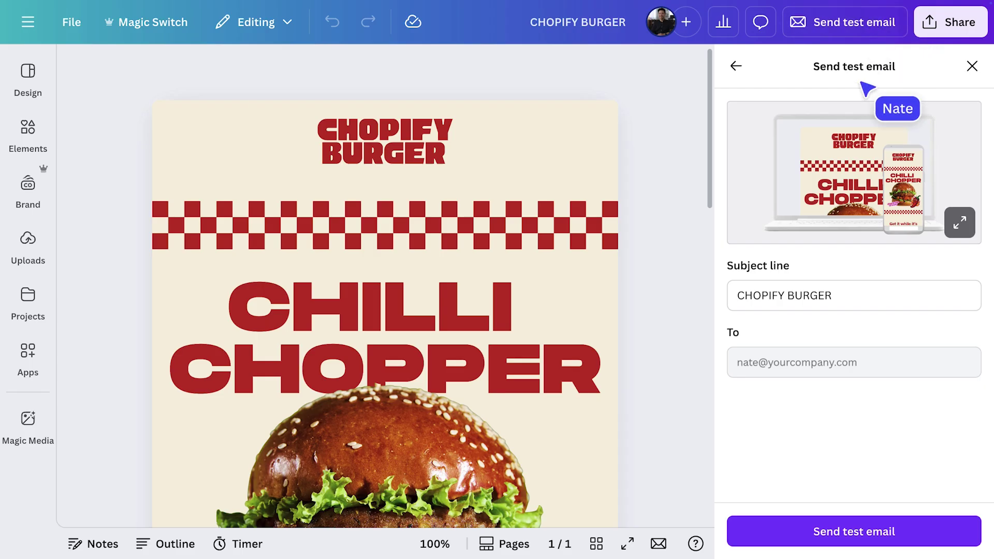
drag(861, 295, 731, 299)
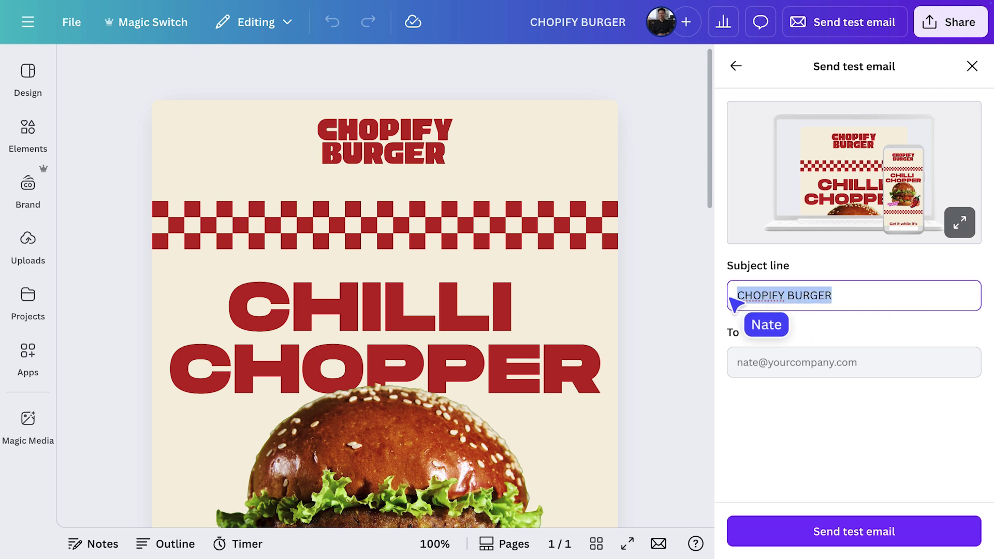
text(Bra)
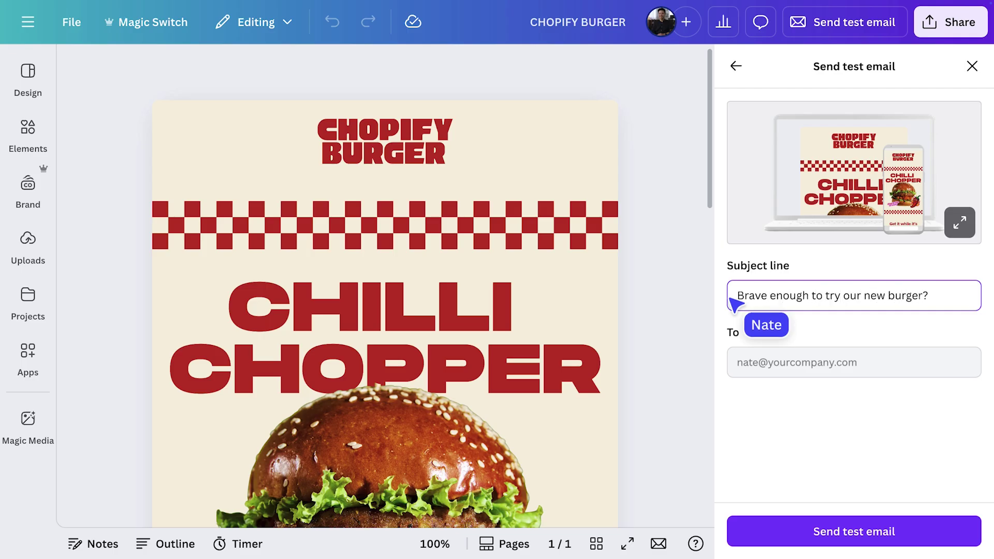
click(880, 523)
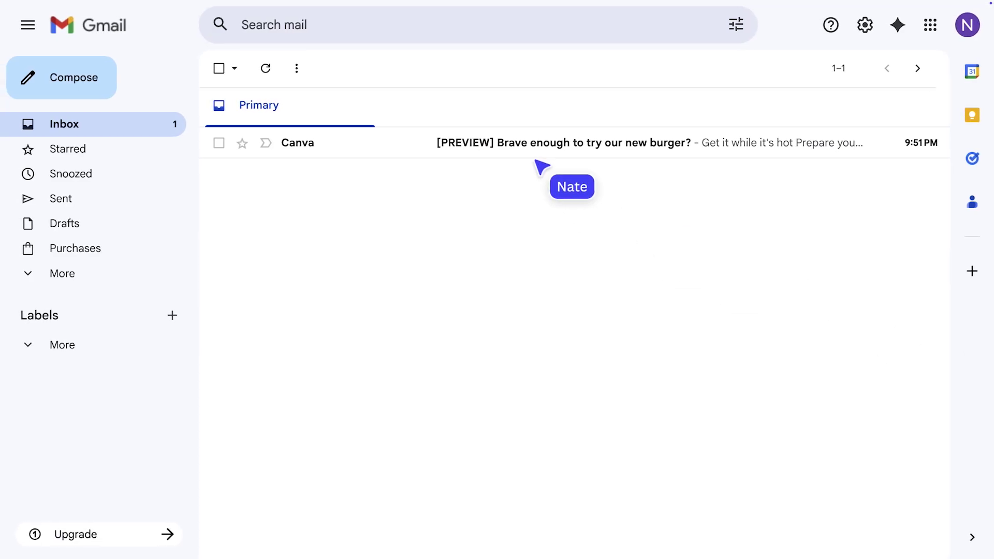
Open the "Brave enough to try our new burger?" test email in Gmail and scroll through it.
click(387, 148)
scroll(729, 391, down, 7)
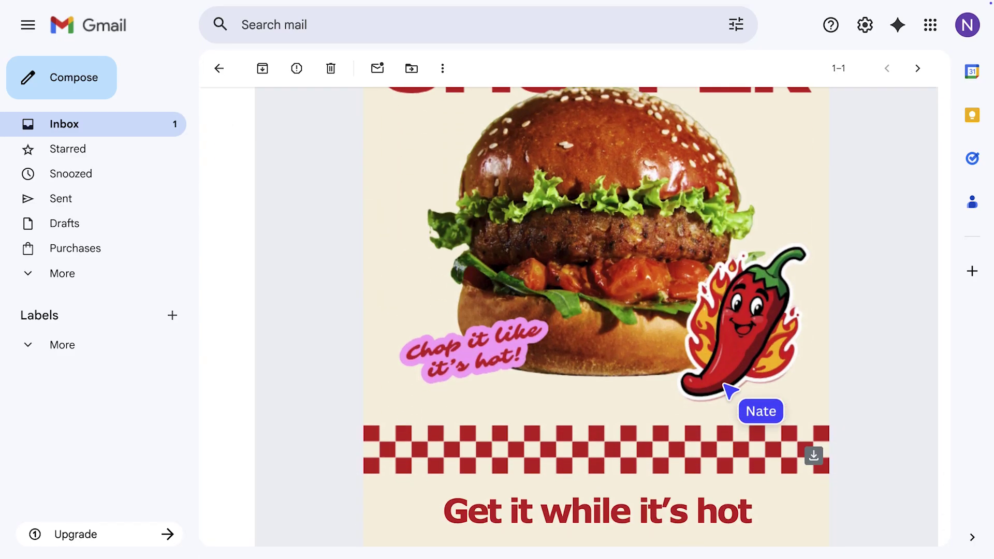
scroll(727, 388, down, 8)
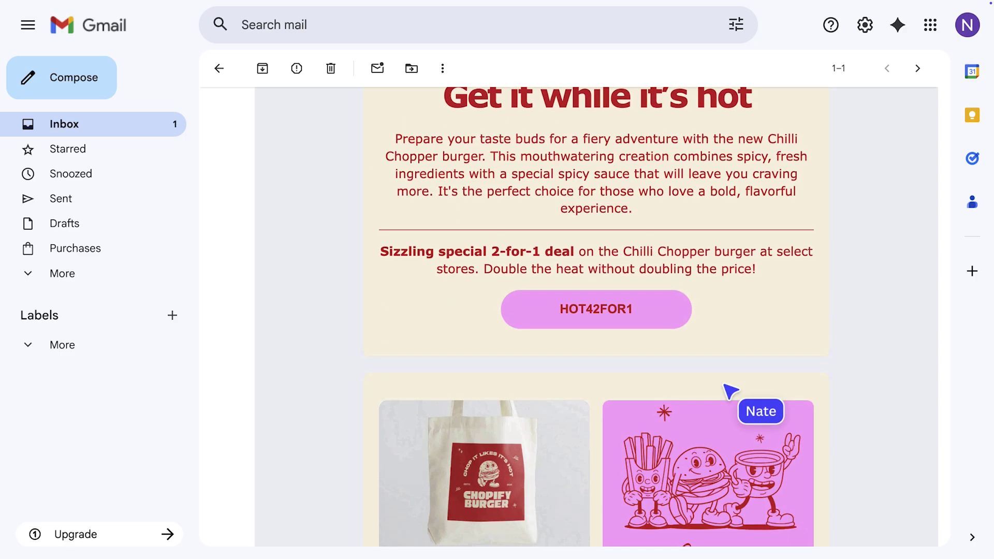
scroll(730, 392, down, 7)
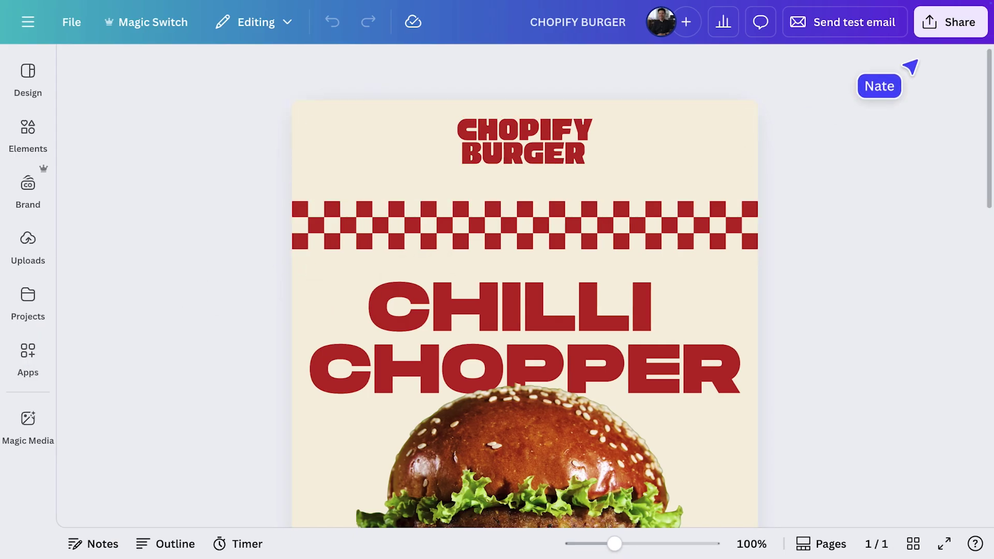
Download the email design with the HTML and images file type.
click(941, 25)
click(784, 347)
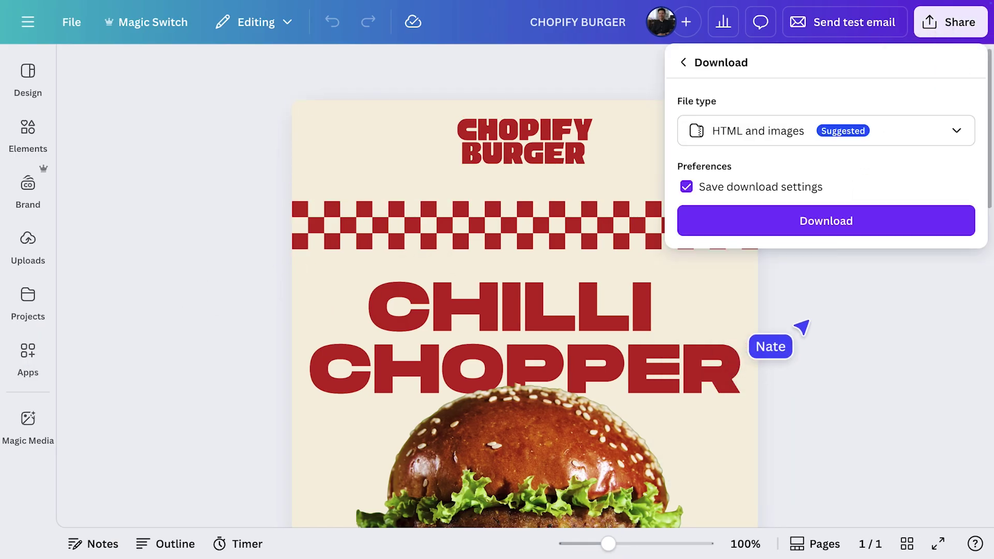
click(821, 143)
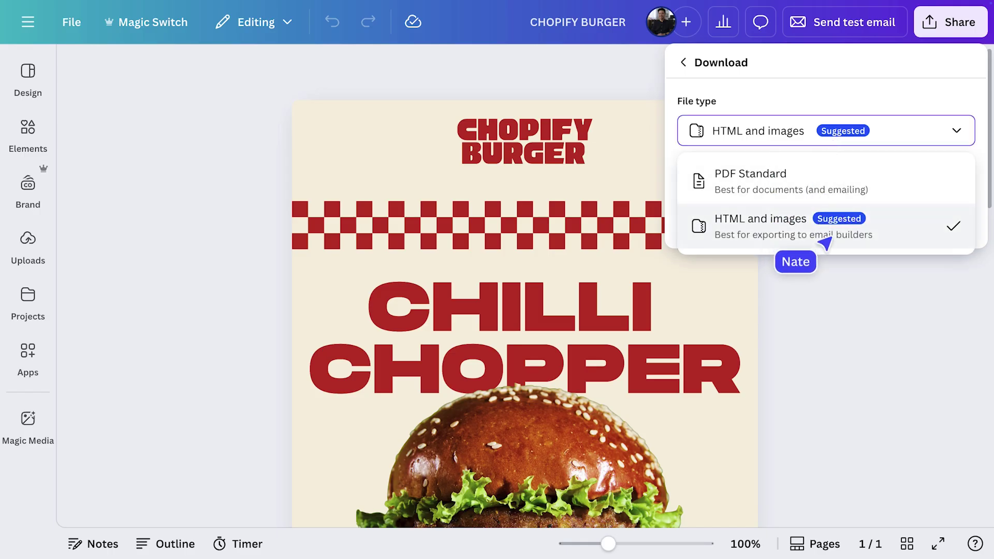
click(823, 237)
click(812, 224)
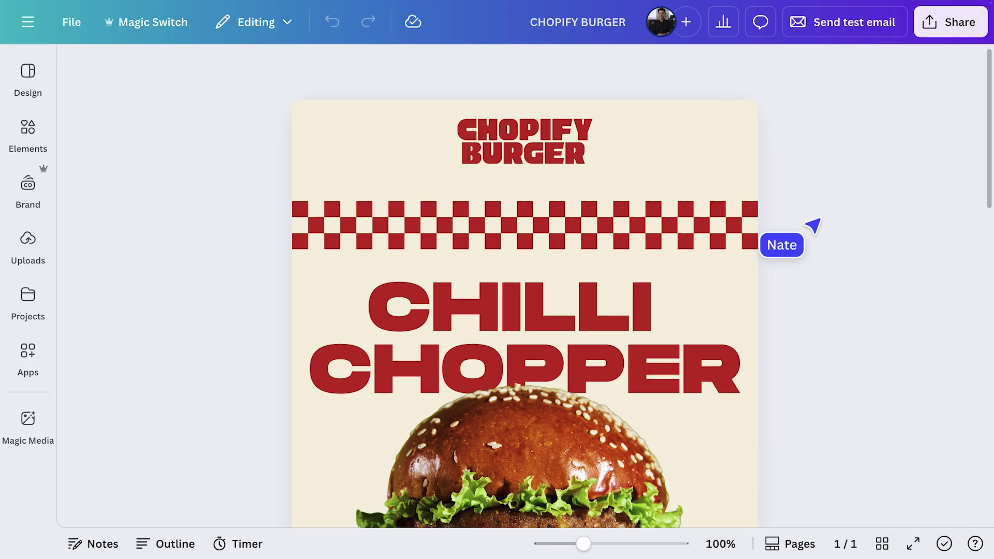
Publish the Chopify Burger email as a brand template shared with the Design School - Pro team.
click(949, 34)
click(703, 427)
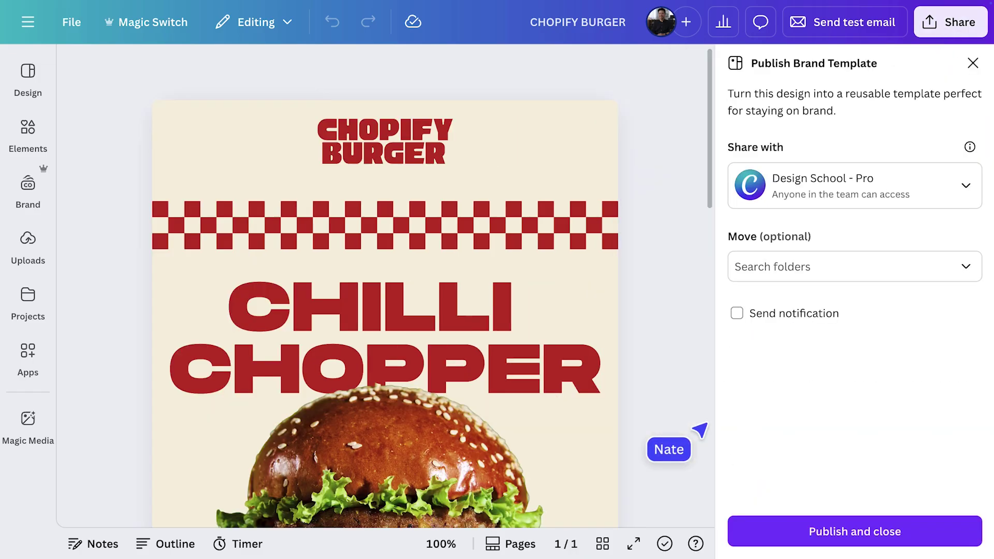
click(941, 192)
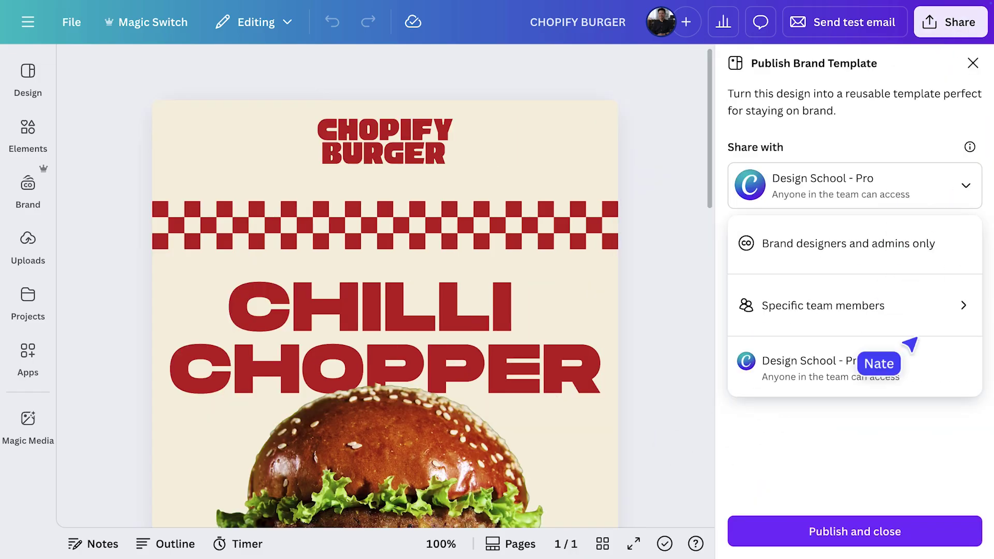
click(878, 375)
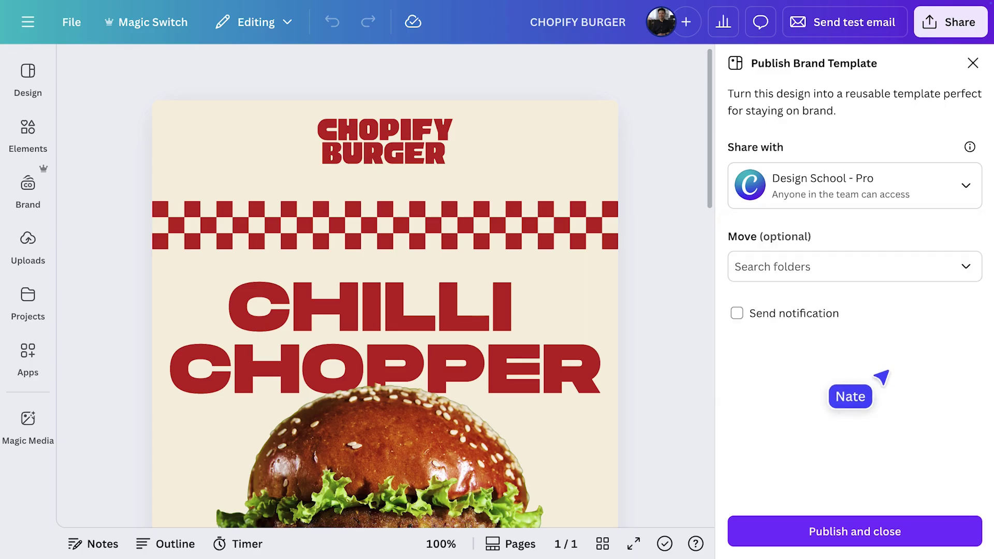
click(899, 531)
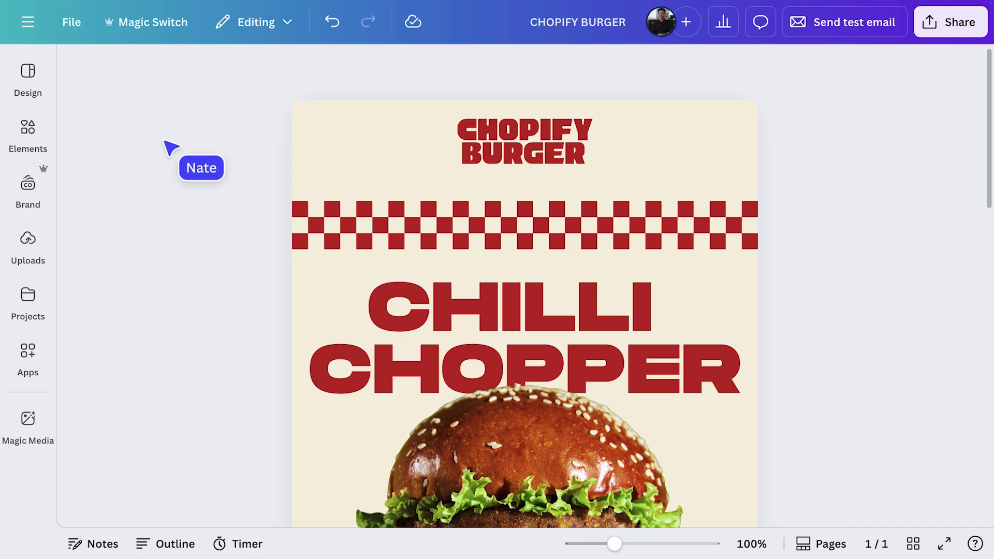
Translate the email into Spanish with Magic Switch and open the CHOPIFY BURGER (Spanish) copy.
click(152, 27)
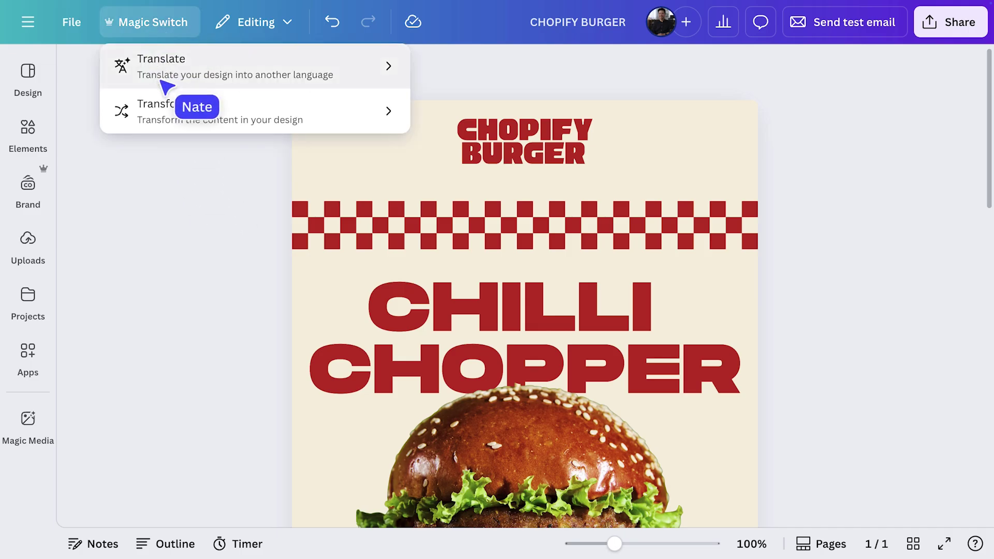
click(162, 78)
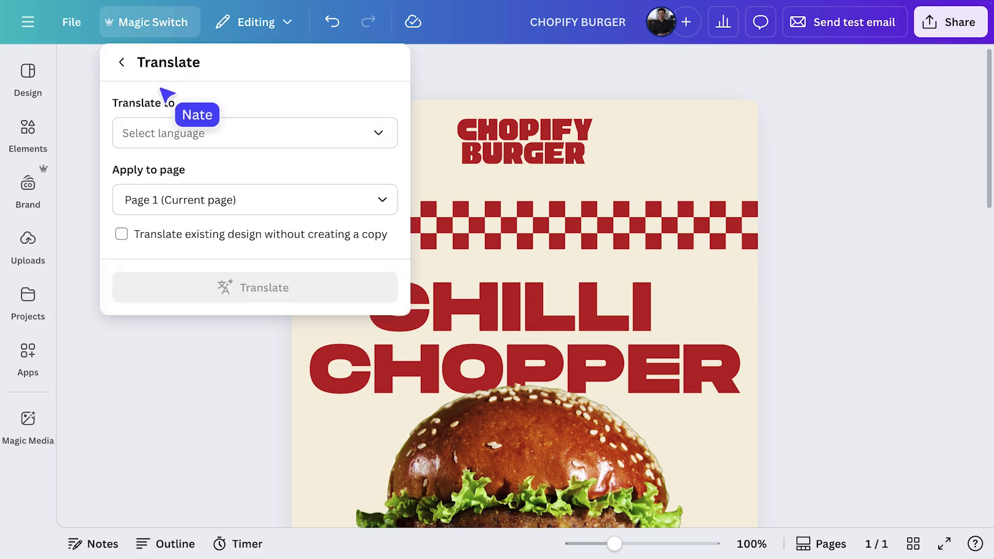
click(193, 138)
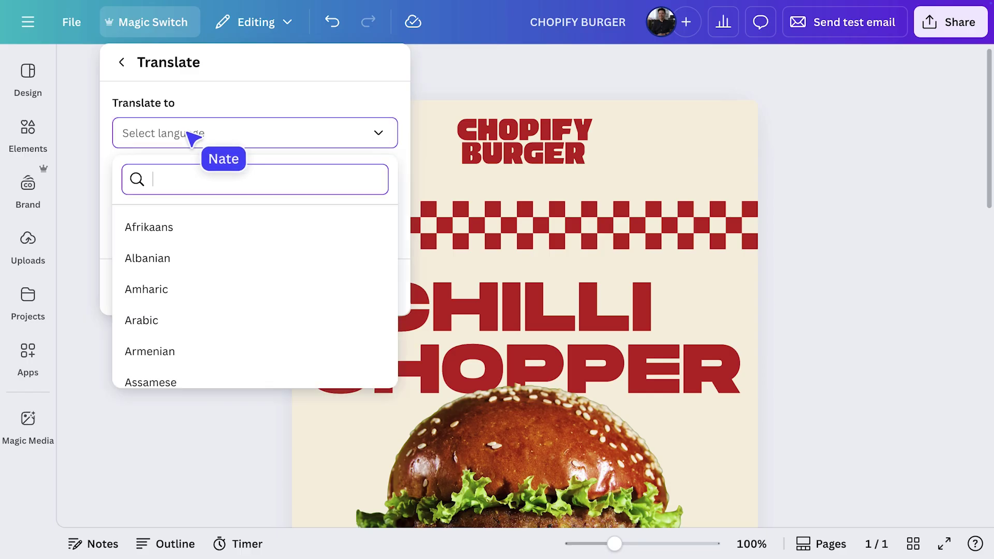
text(spanish)
click(195, 228)
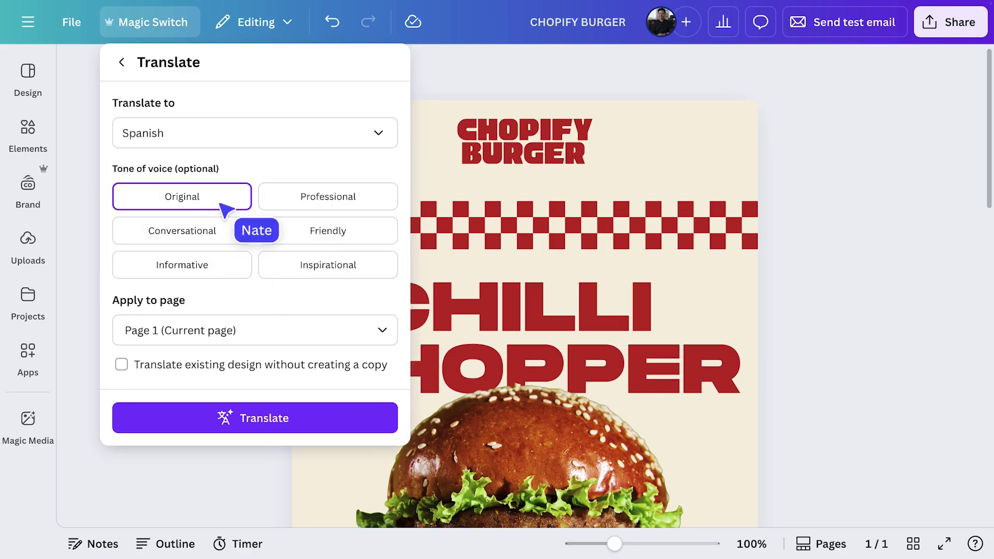
click(284, 427)
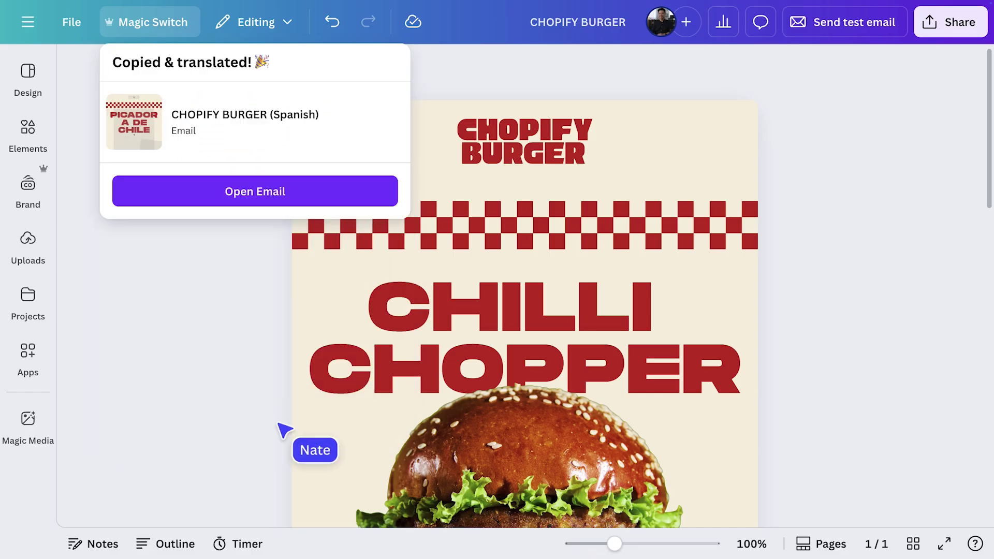
click(290, 191)
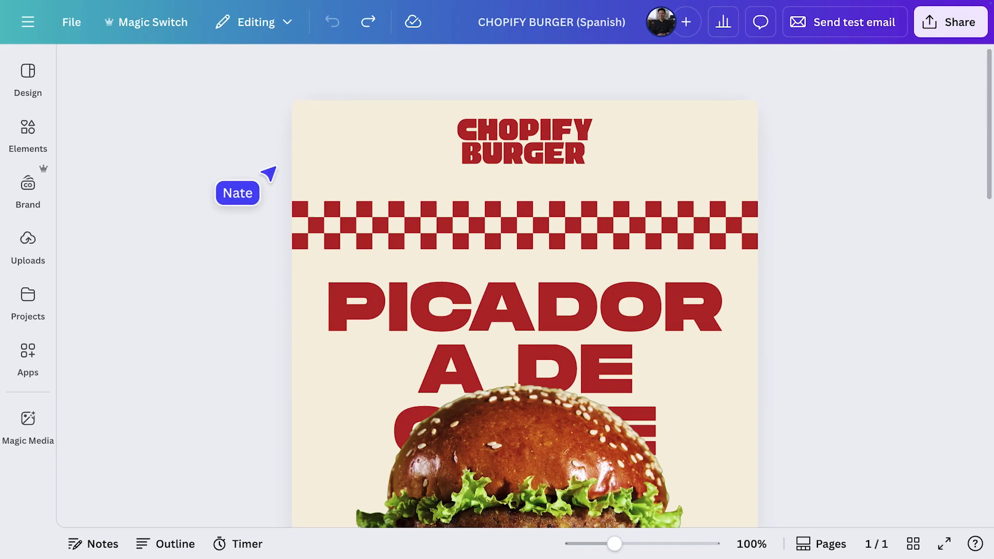
Resize the hero image's heading to read PICADOR / A DE CHILE and save the hero design.
scroll(263, 168, down, 10)
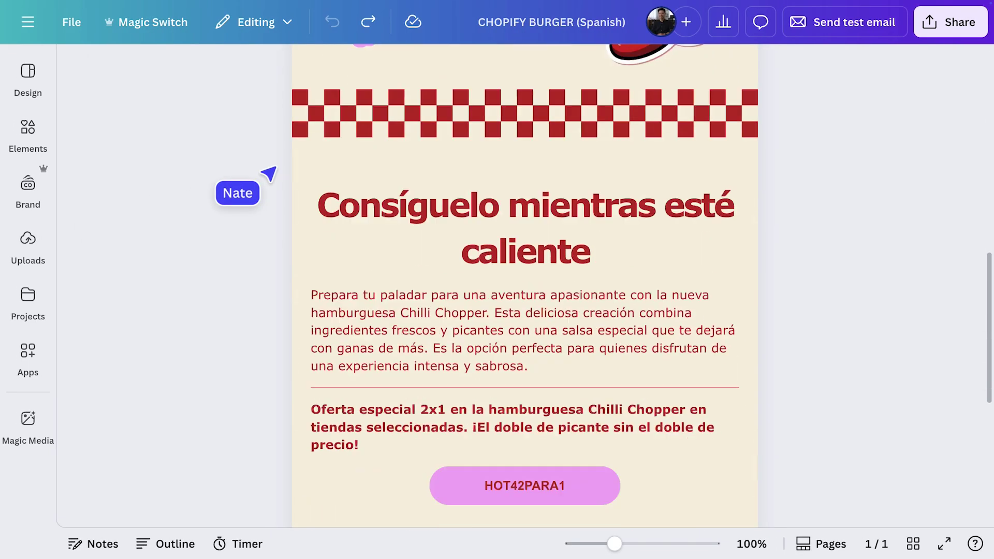
scroll(268, 174, down, 10)
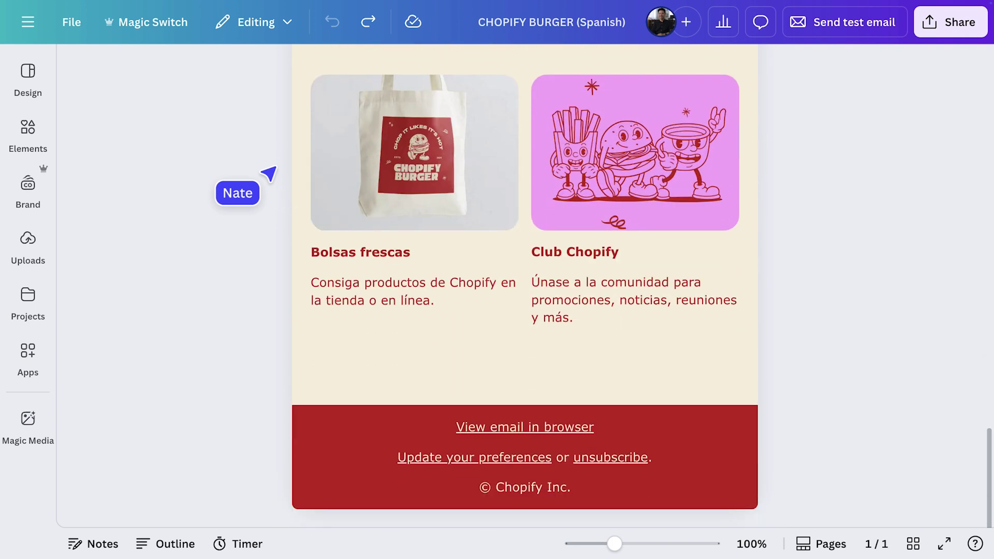
scroll(268, 173, up, 15)
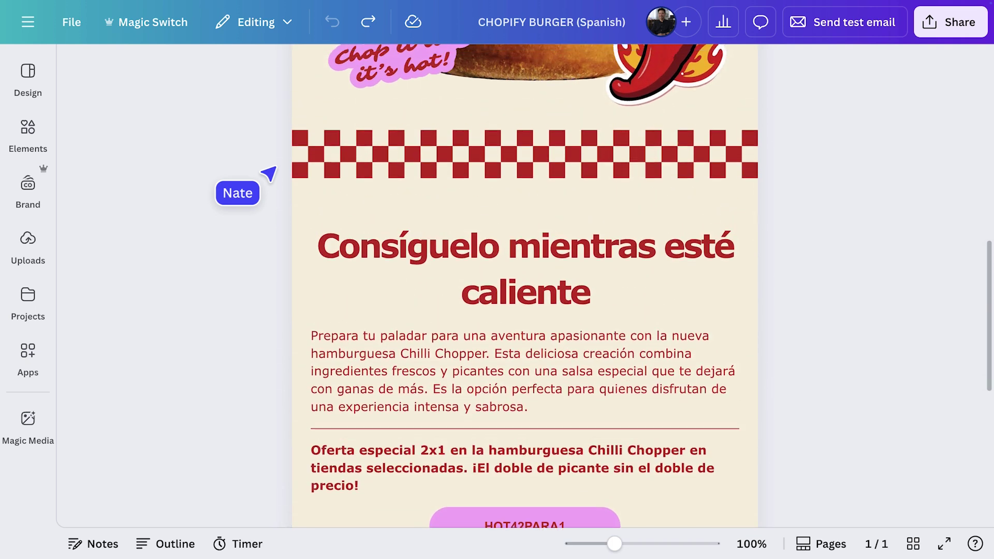
scroll(268, 174, up, 1)
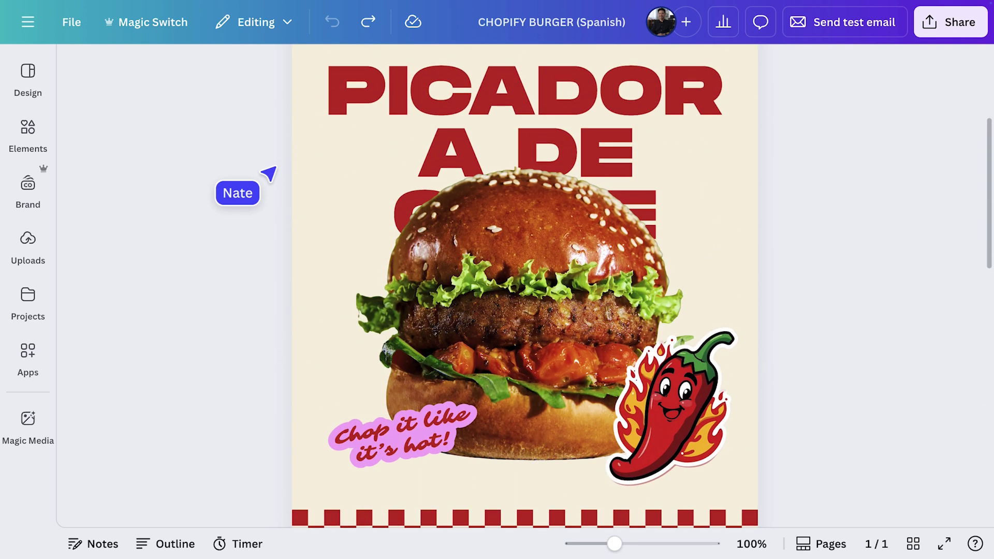
double_click(445, 287)
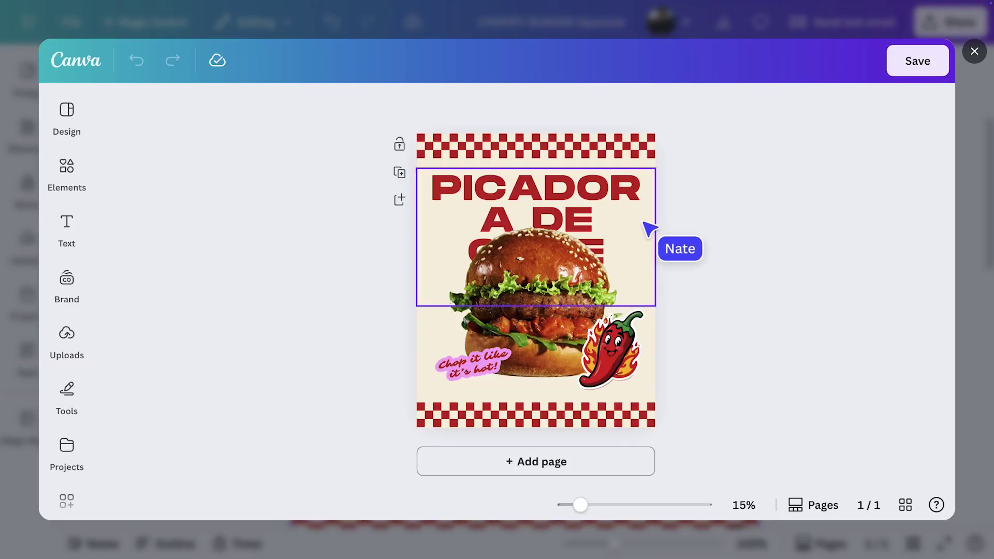
click(644, 223)
mouse_move(670, 238)
mouse_down()
mouse_move(725, 258)
mouse_move(671, 228)
mouse_up()
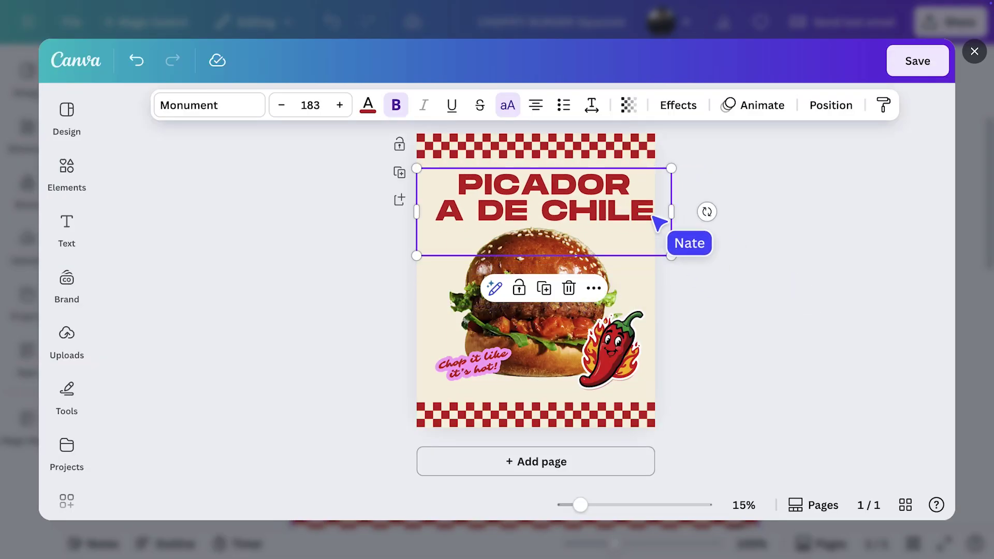
click(753, 223)
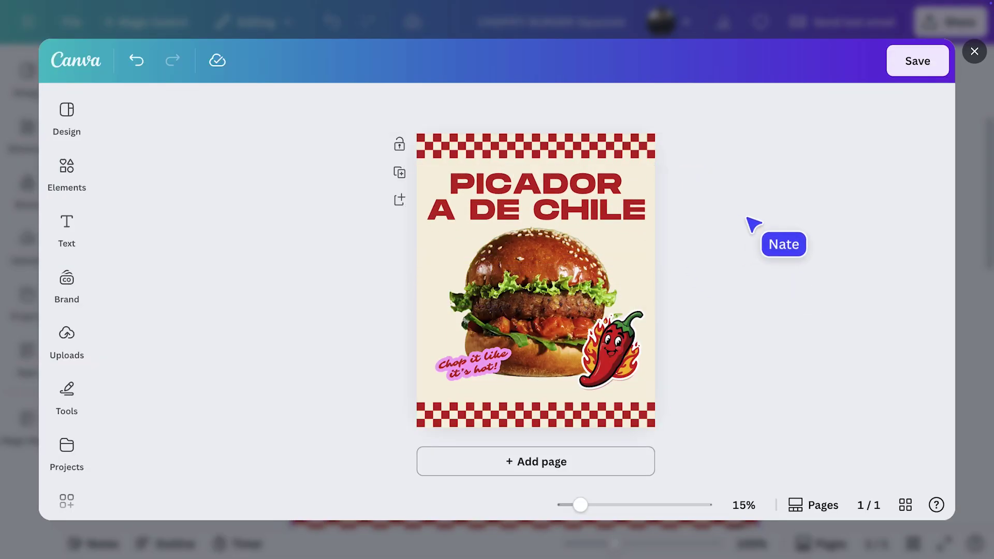
click(915, 70)
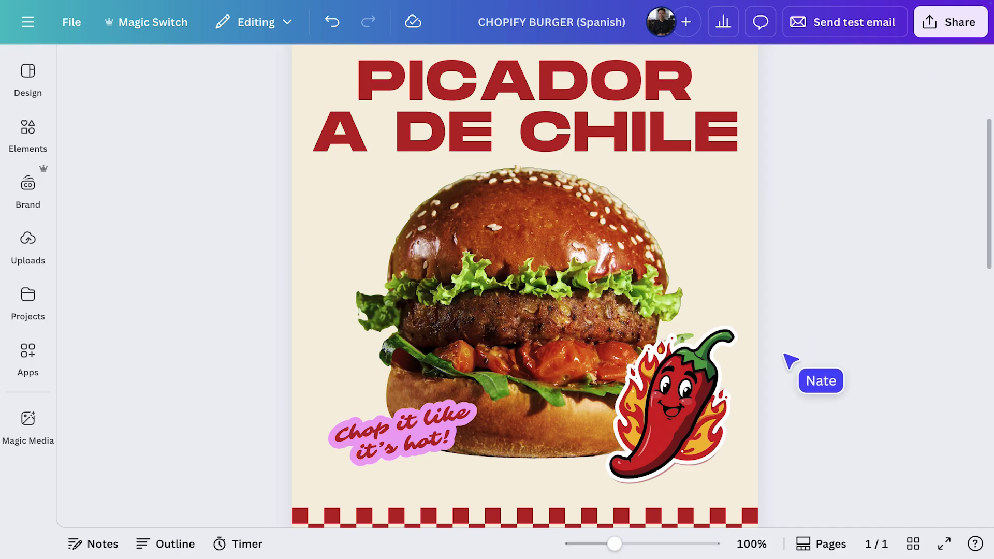
Centre-align the Spanish text from the heading down to the 'precio!' offer line.
scroll(790, 361, down, 8)
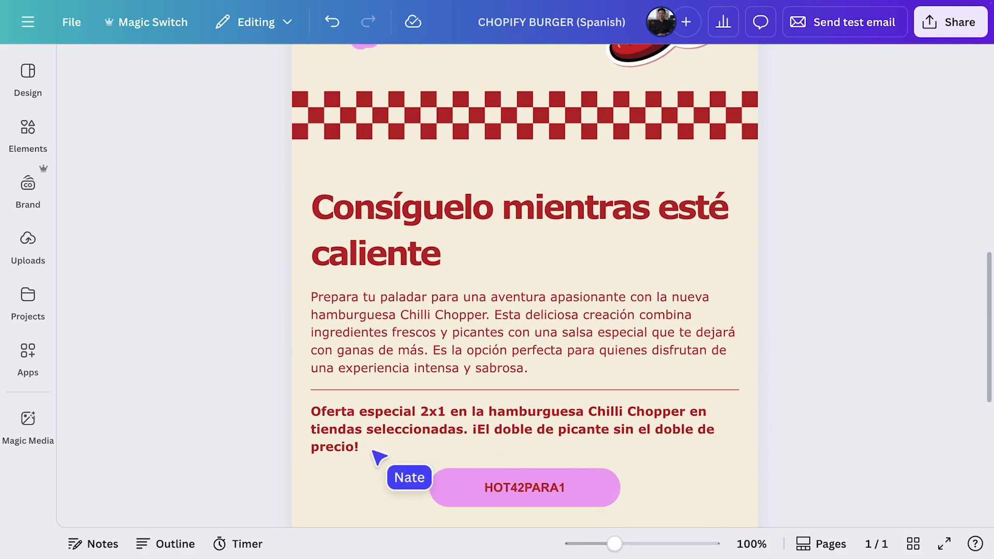
drag(365, 449, 314, 216)
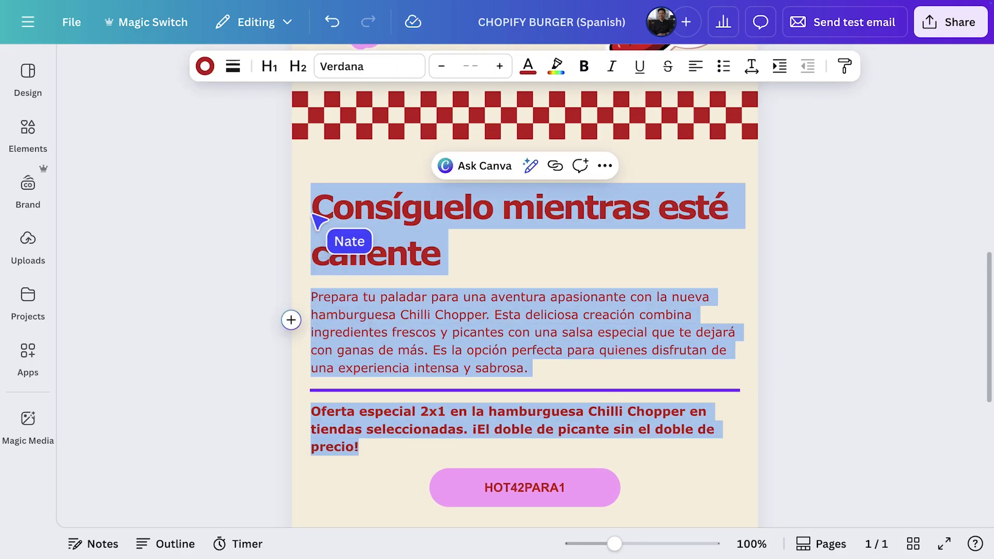
click(696, 67)
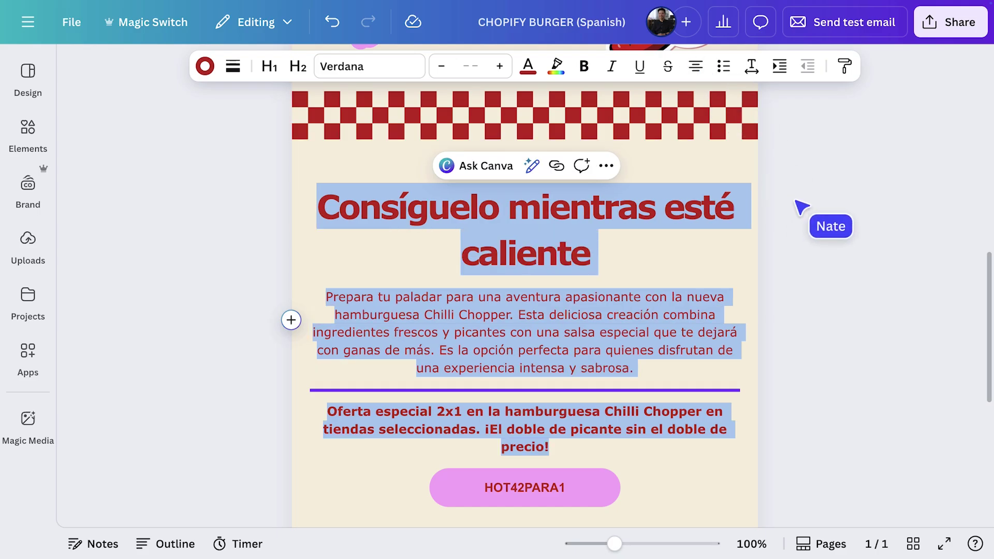
click(802, 207)
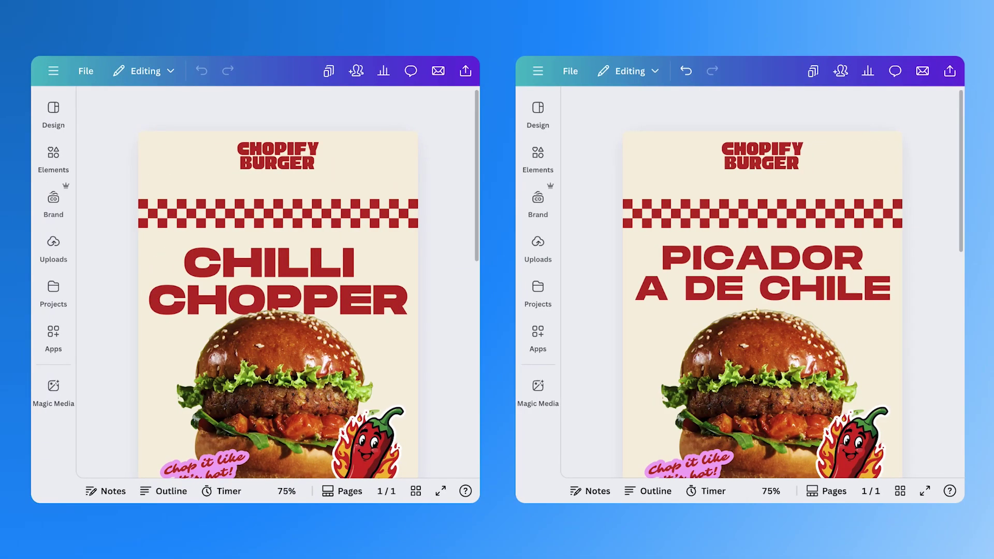